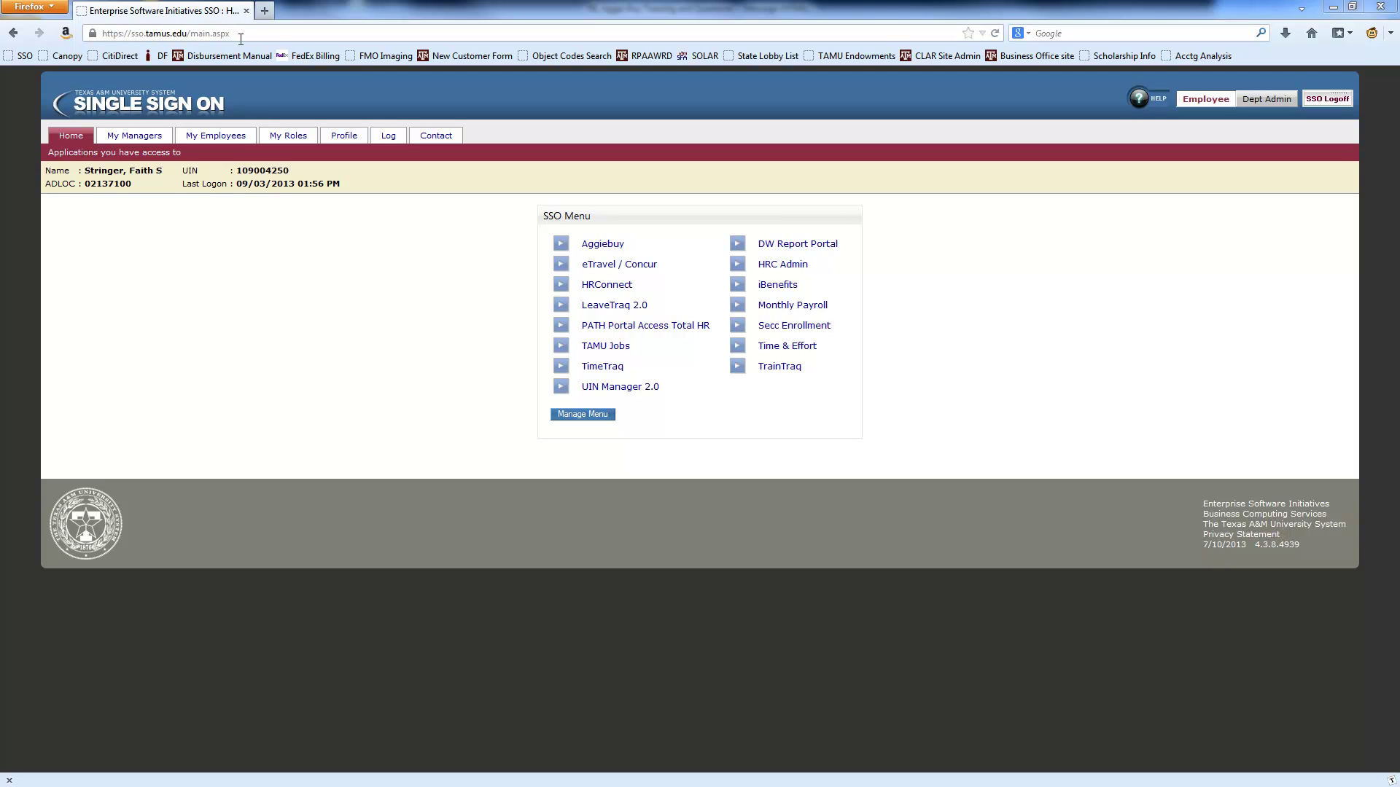
Open AggieBuy from the SSO menu and launch the OfficeMax HUB Partner punchout.
{"action": "left_click", "coordinate": [614, 252]}
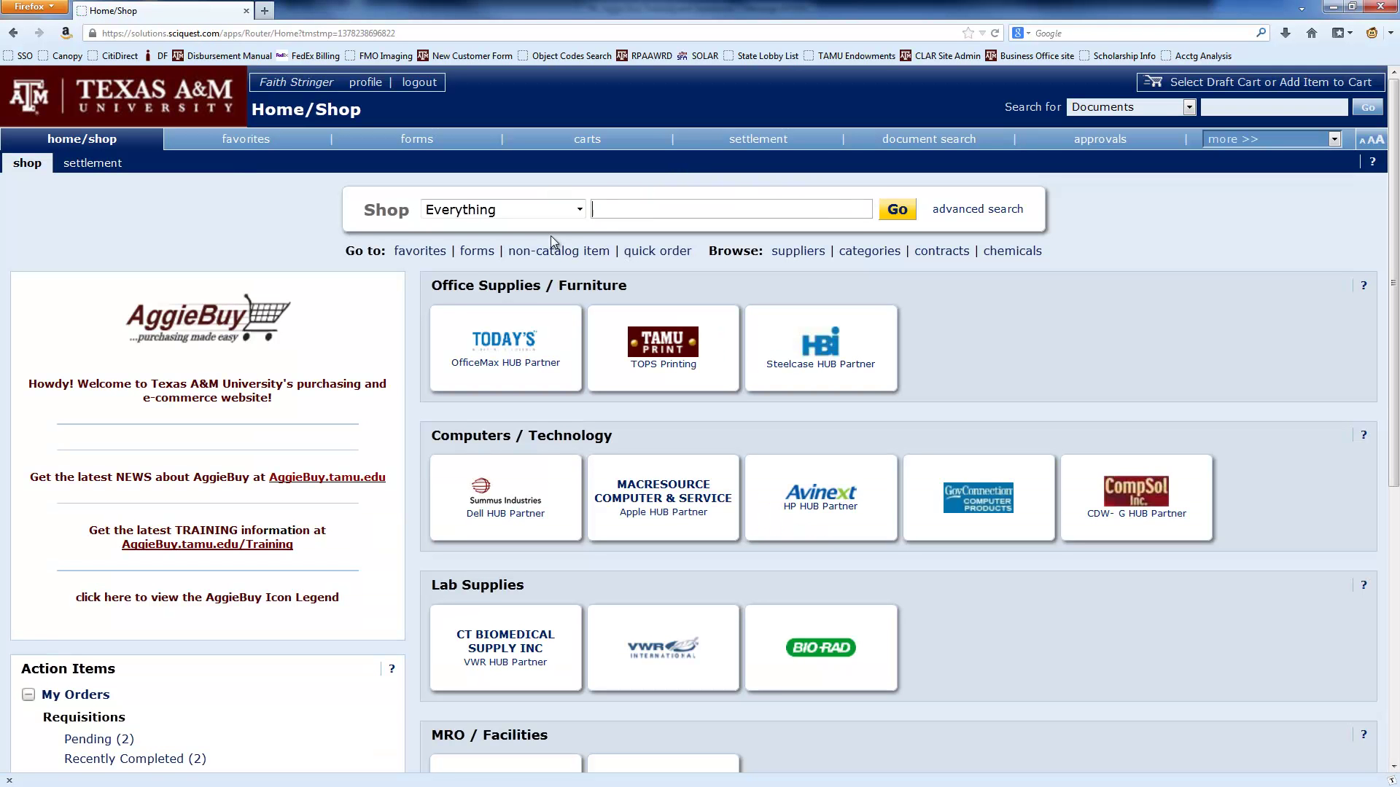
{"action": "left_click", "coordinate": [516, 350]}
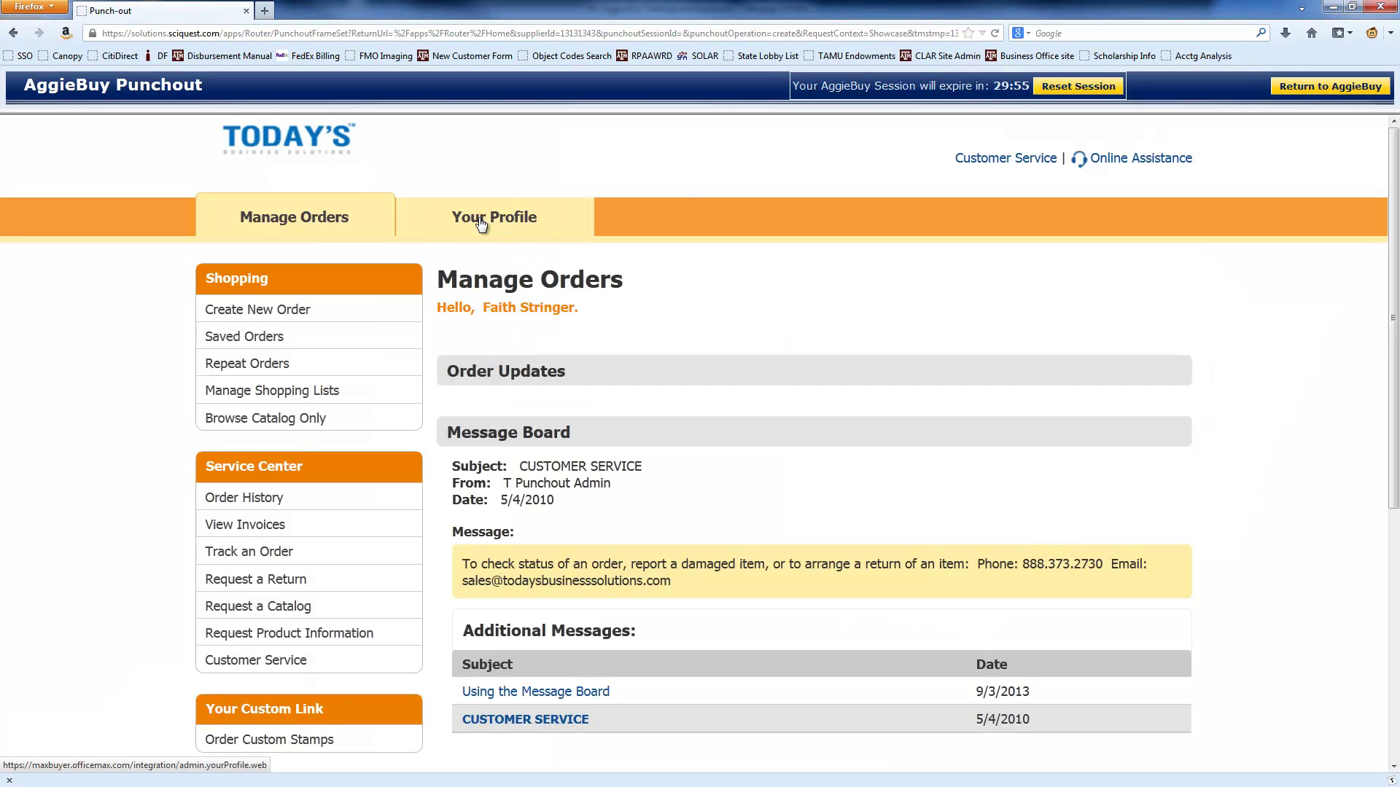
Create a new OfficeMax order and focus the Search by Keyword or Item # box.
{"action": "left_click", "coordinate": [304, 318]}
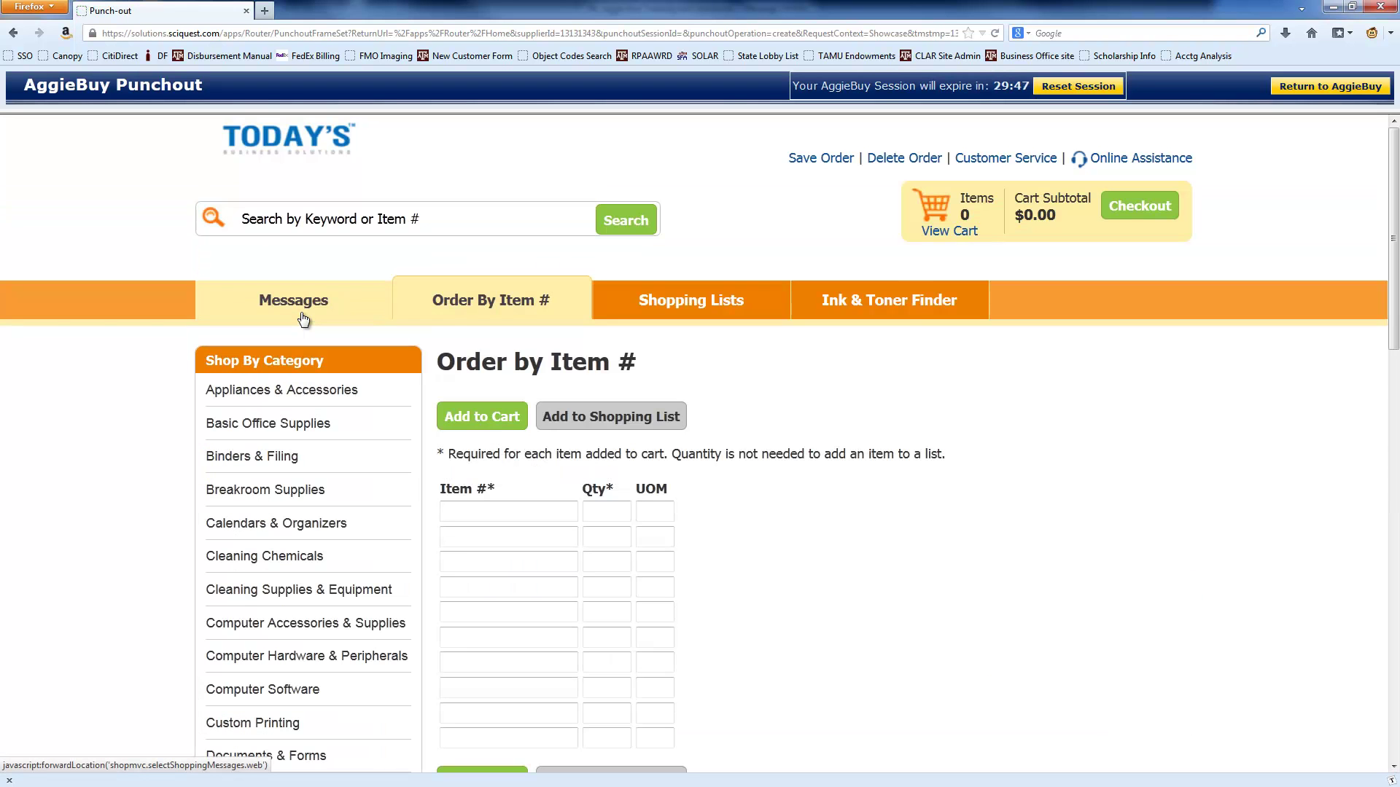
{"action": "left_click", "coordinate": [343, 216]}
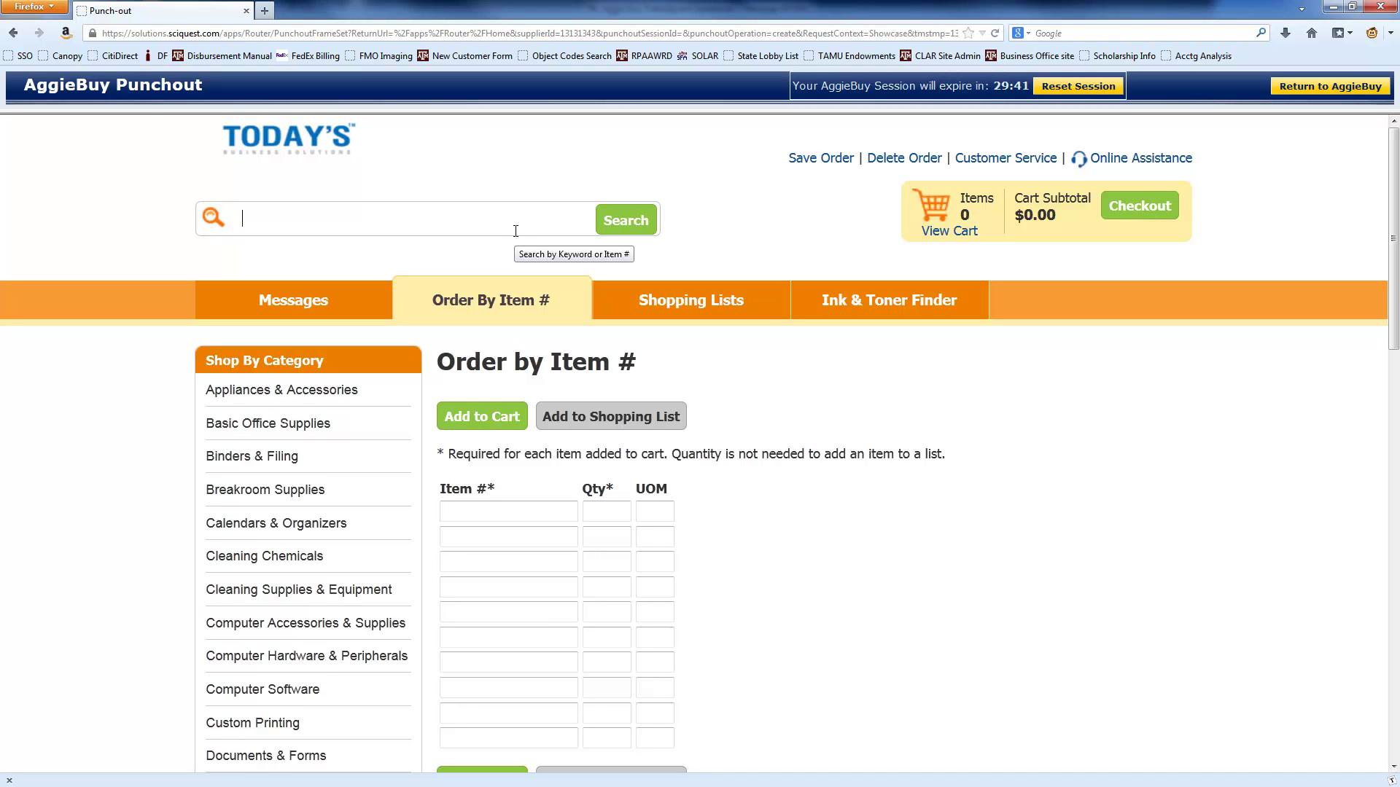
Search the OfficeMax catalog for 'correction tape' and browse the first page of results.
{"action": "type", "text": "c"}
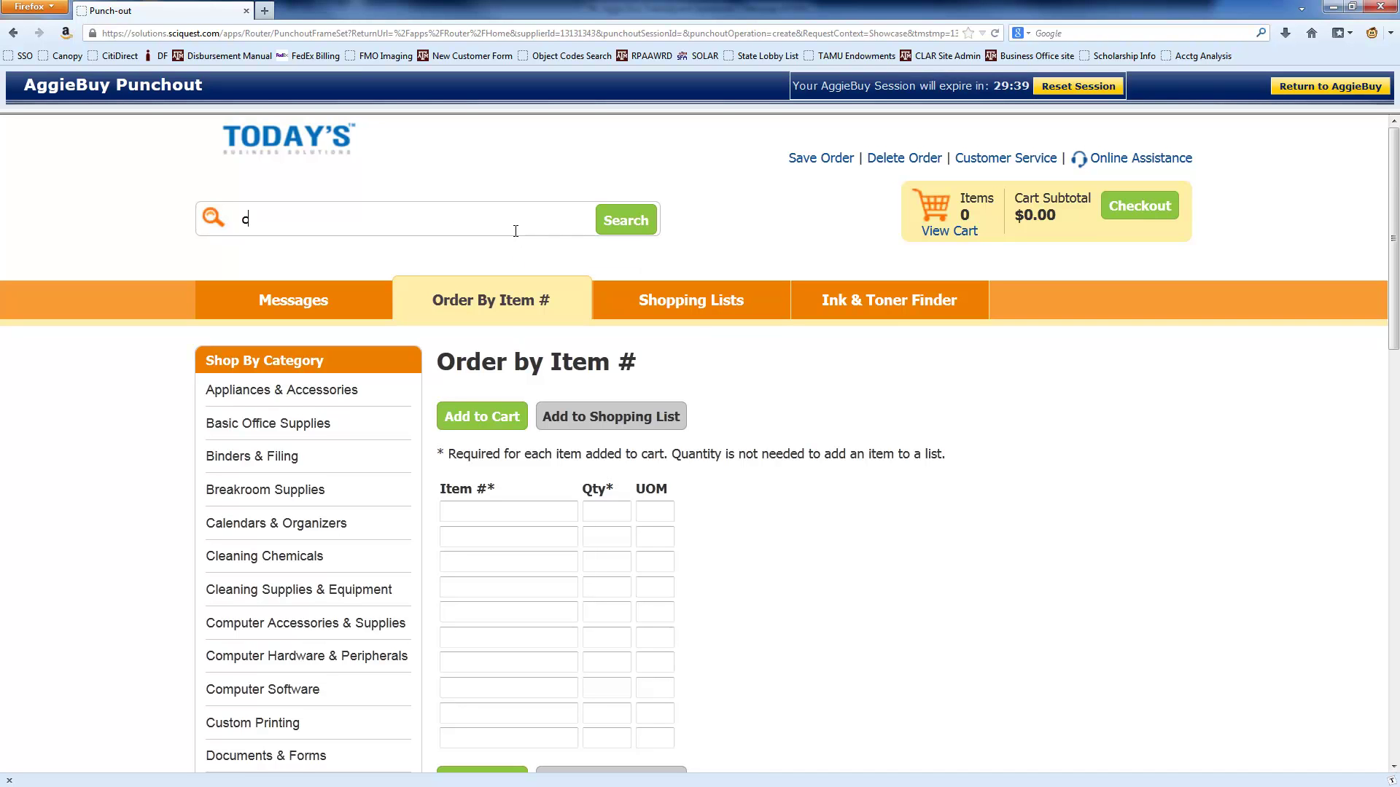
{"action": "type", "text": "orrection tape"}
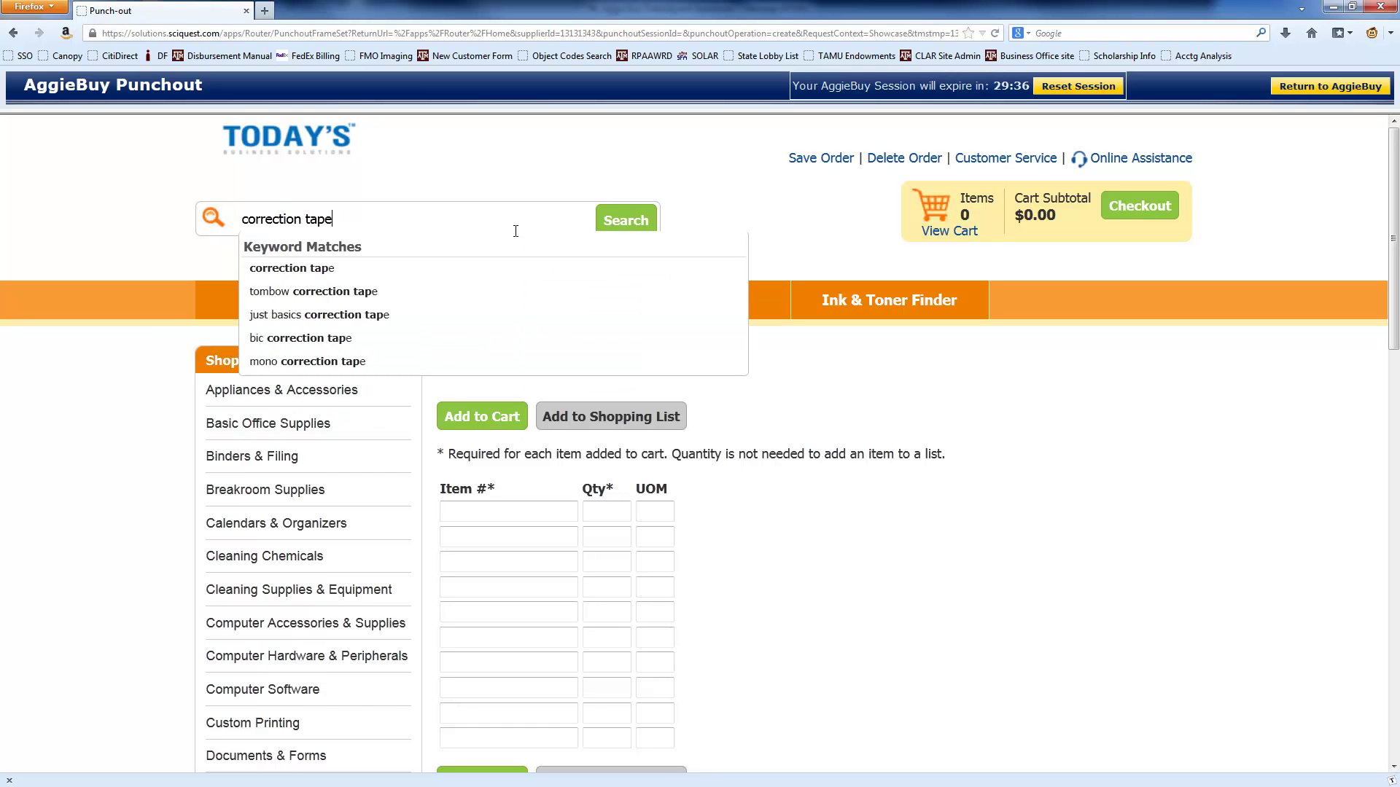
{"action": "key", "text": "Return"}
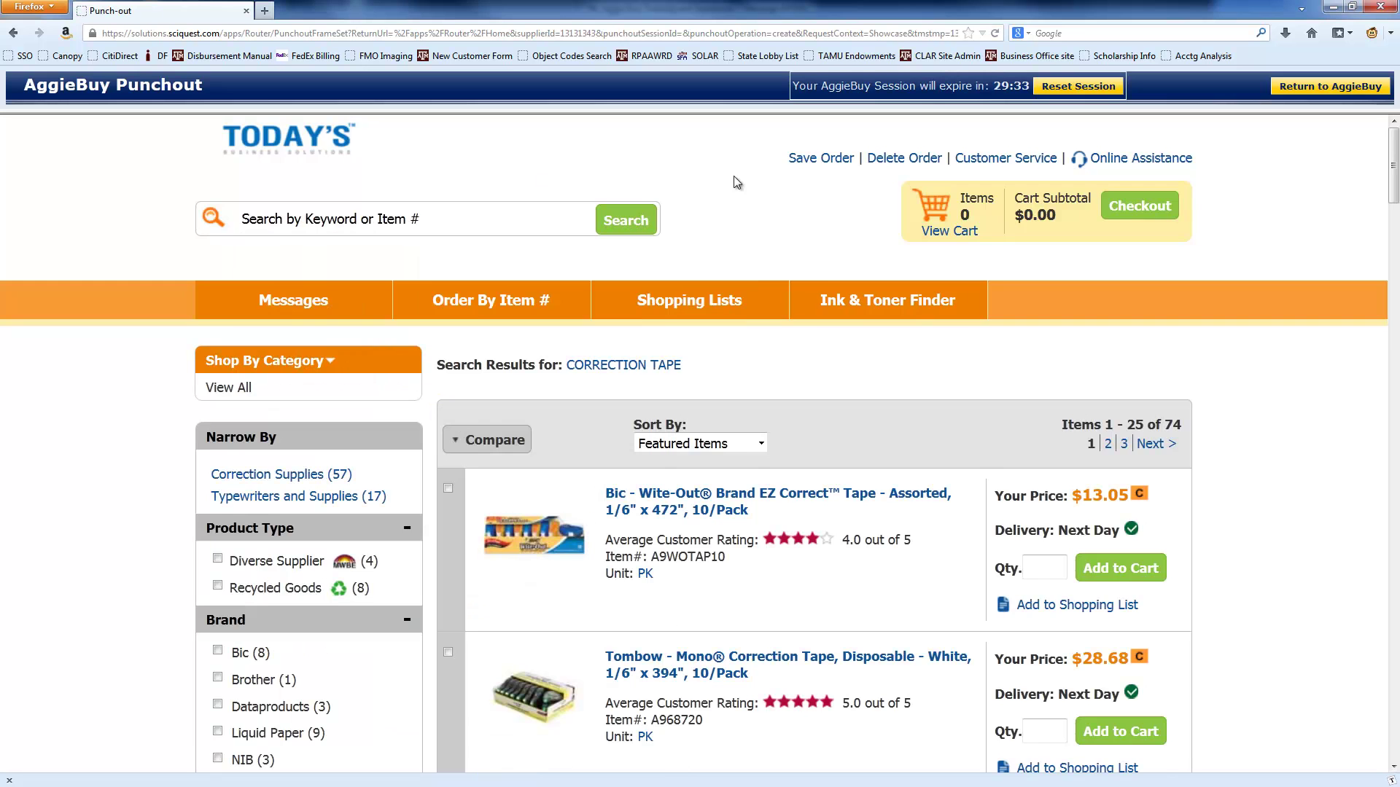
{"action": "scroll", "coordinate": [756, 191], "scroll_direction": "down", "scroll_amount": 3}
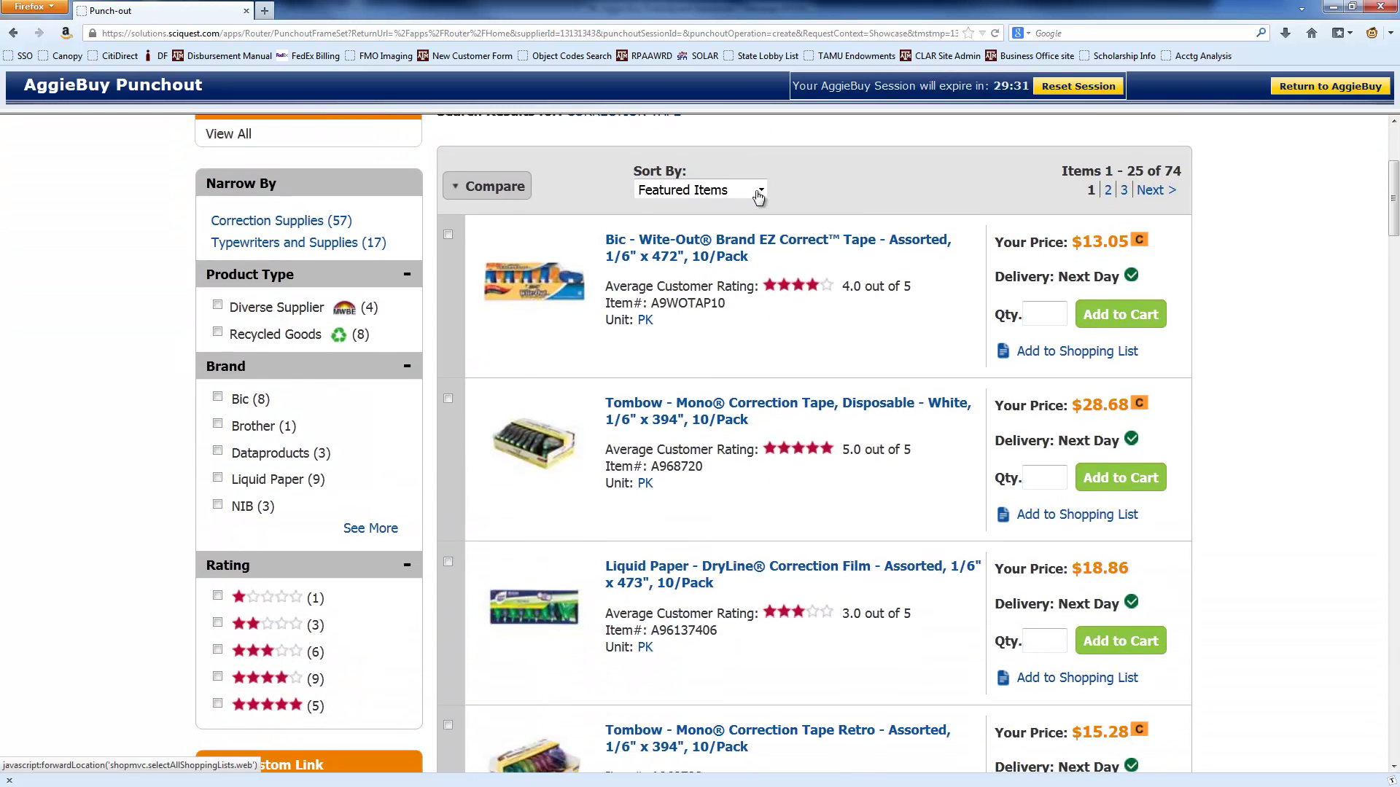
{"action": "scroll", "coordinate": [669, 379], "scroll_direction": "down", "scroll_amount": 15}
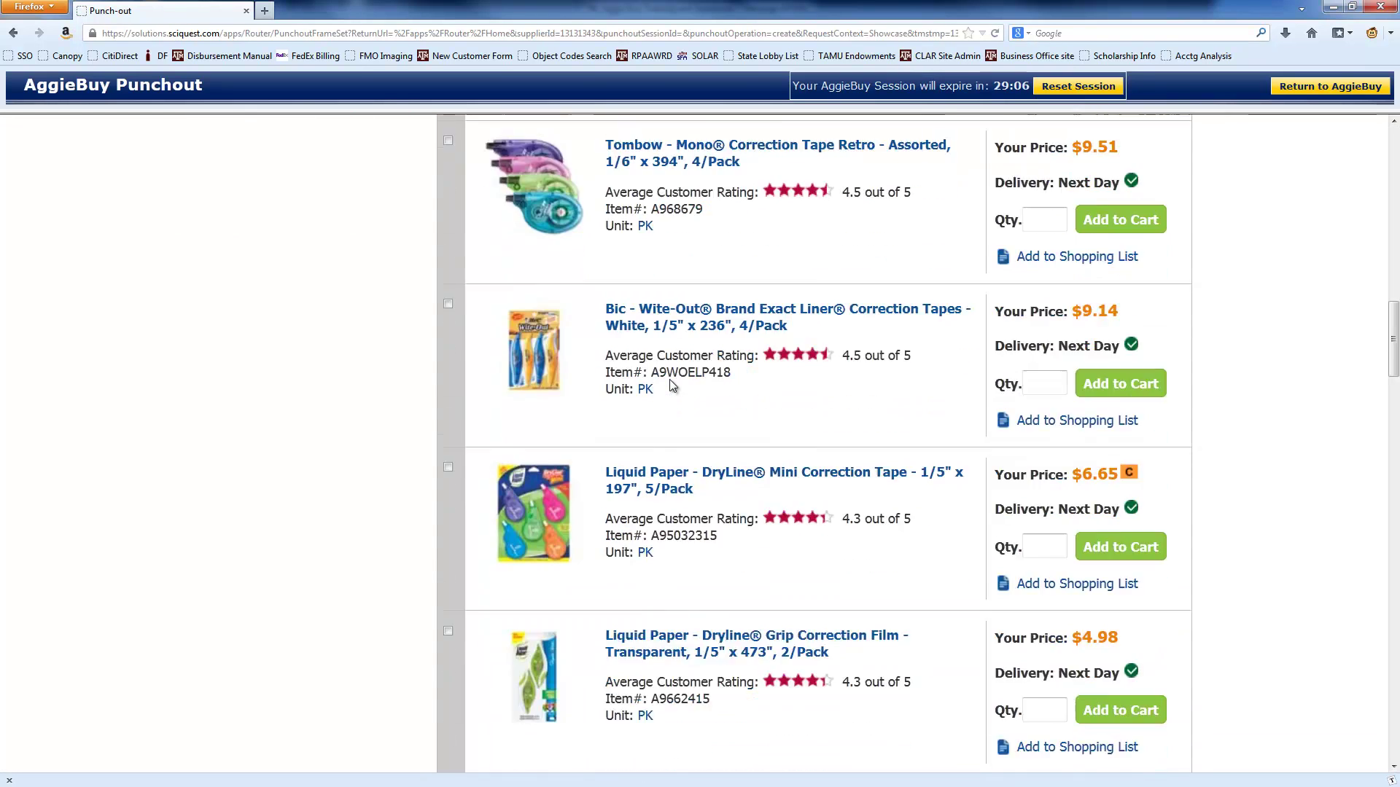
{"action": "scroll", "coordinate": [670, 379], "scroll_direction": "down", "scroll_amount": 10}
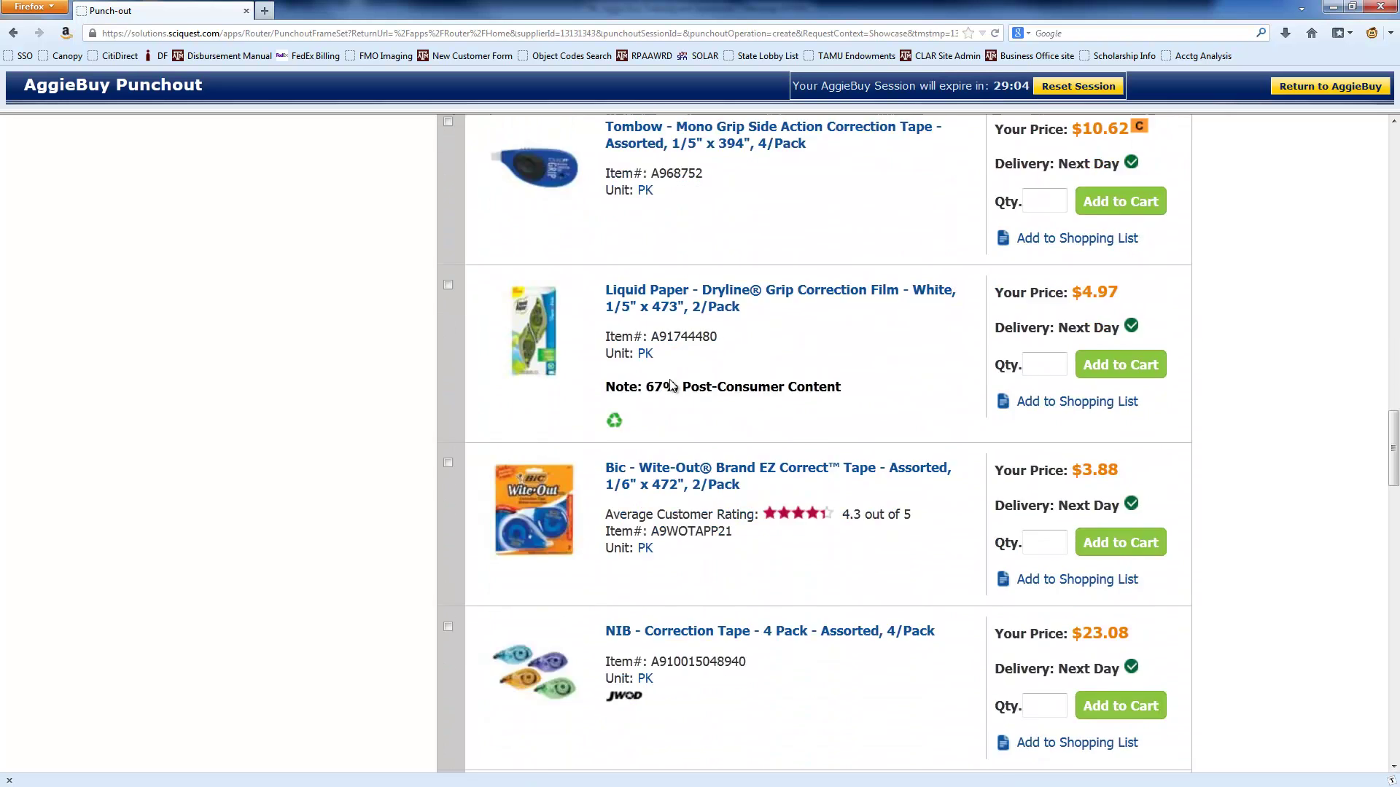
{"action": "scroll", "coordinate": [670, 384], "scroll_direction": "down", "scroll_amount": 6}
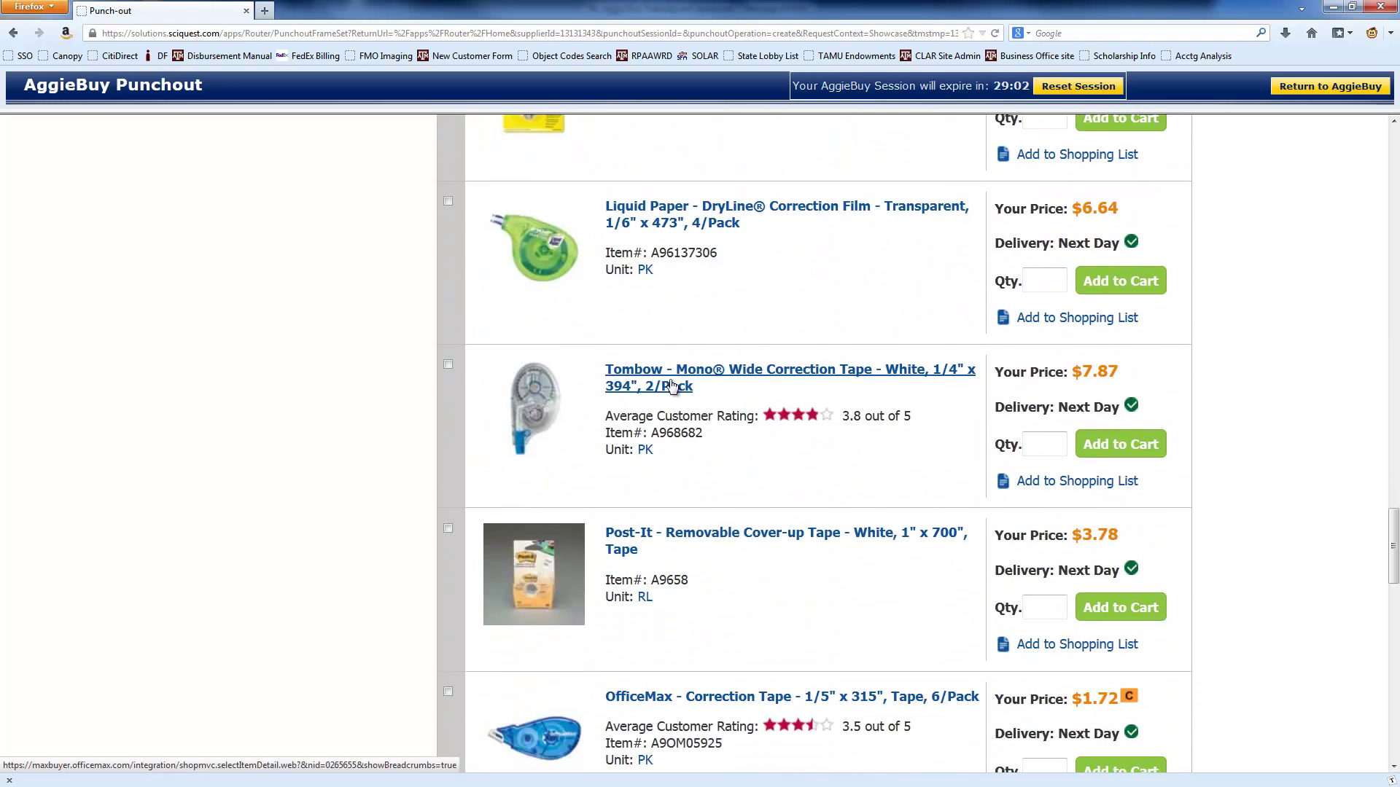
{"action": "scroll", "coordinate": [672, 387], "scroll_direction": "down", "scroll_amount": 9}
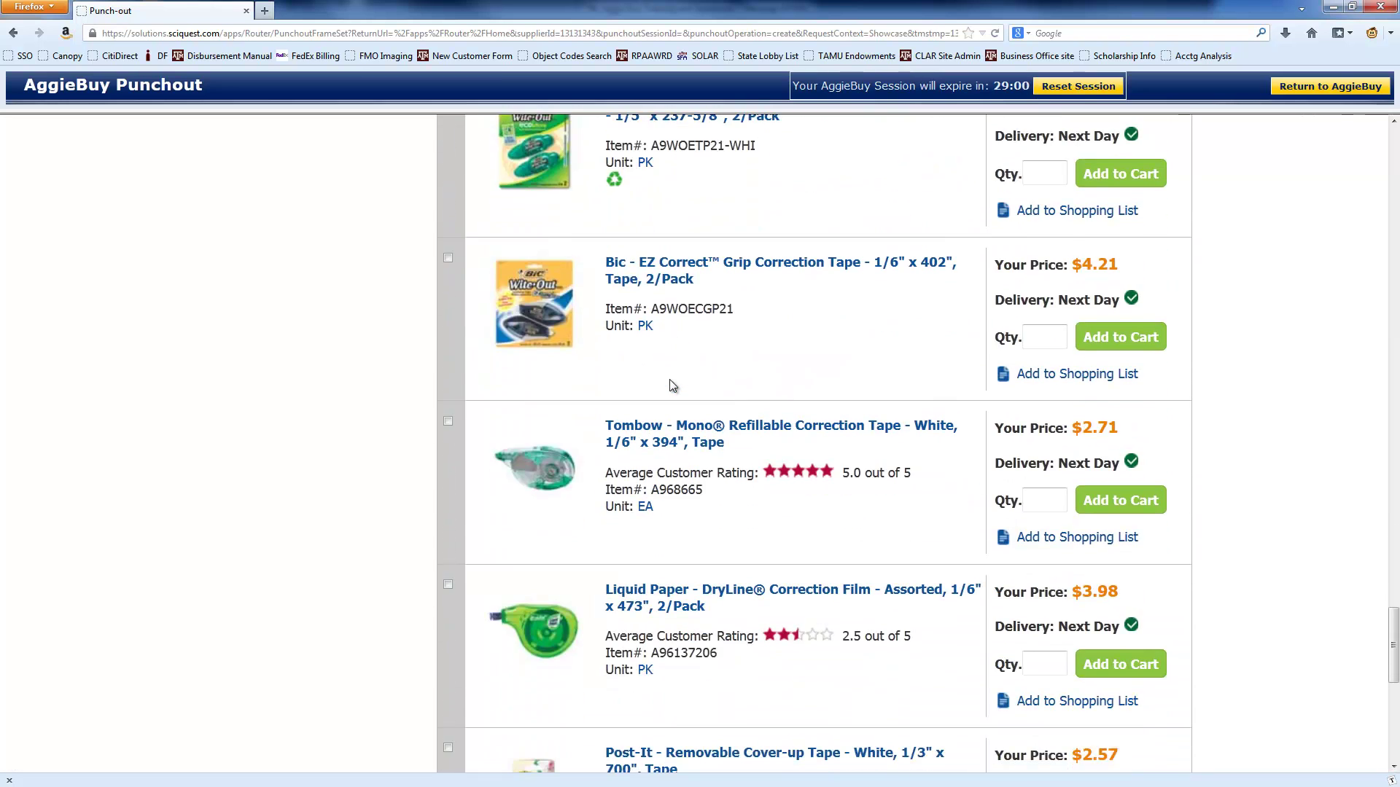
{"action": "scroll", "coordinate": [672, 386], "scroll_direction": "down", "scroll_amount": 7}
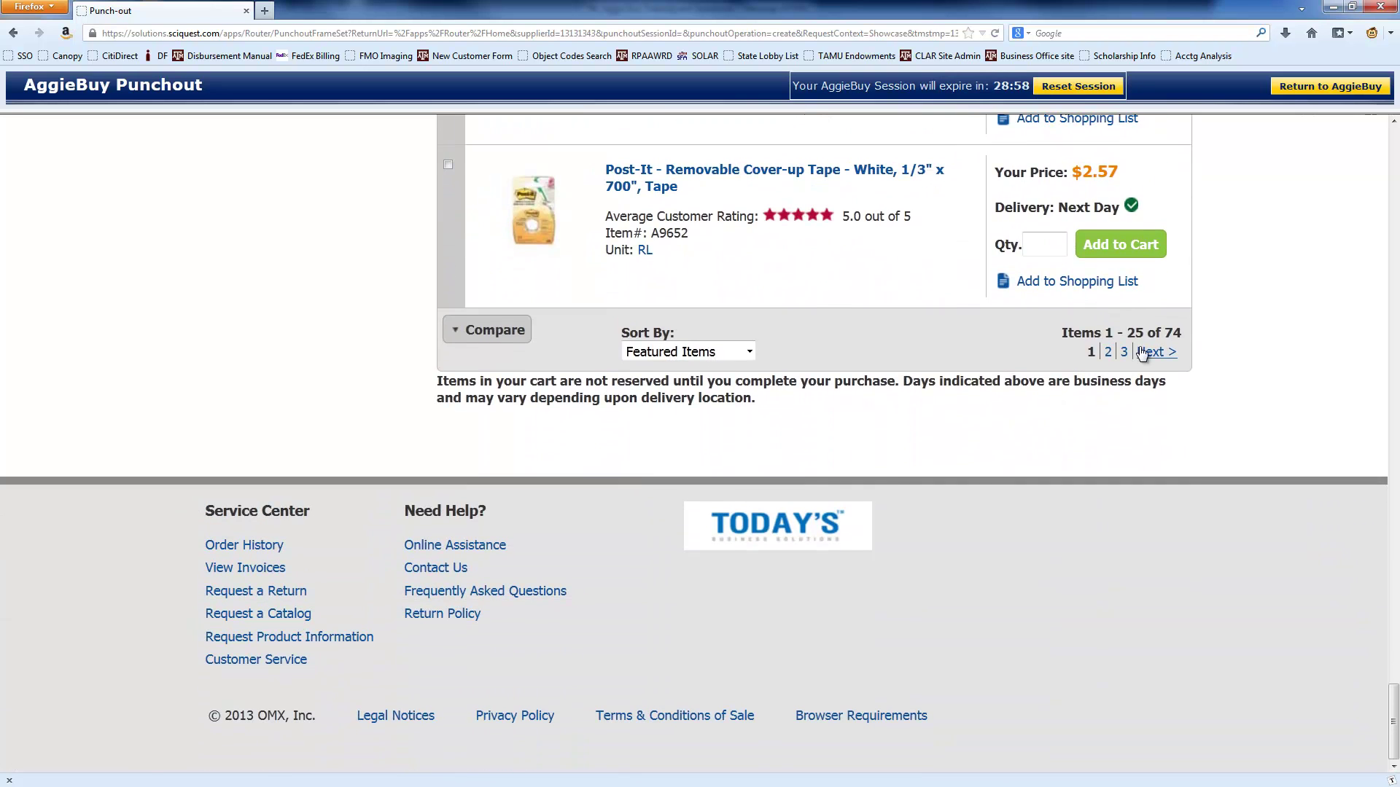
Move to results page 2 and locate the SKM correction tape's quantity field.
{"action": "left_click", "coordinate": [1142, 352]}
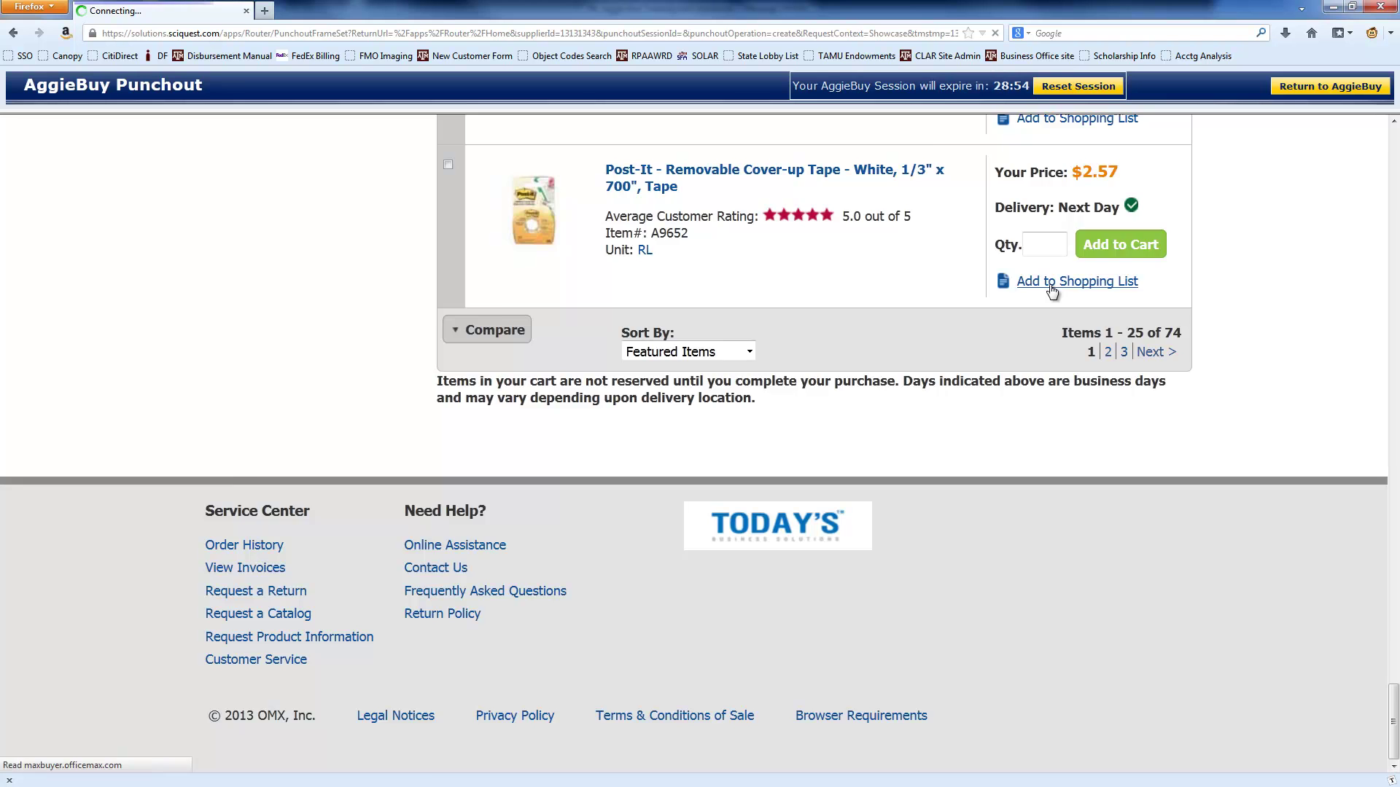
{"action": "scroll", "coordinate": [1052, 290], "scroll_direction": "down", "scroll_amount": 3}
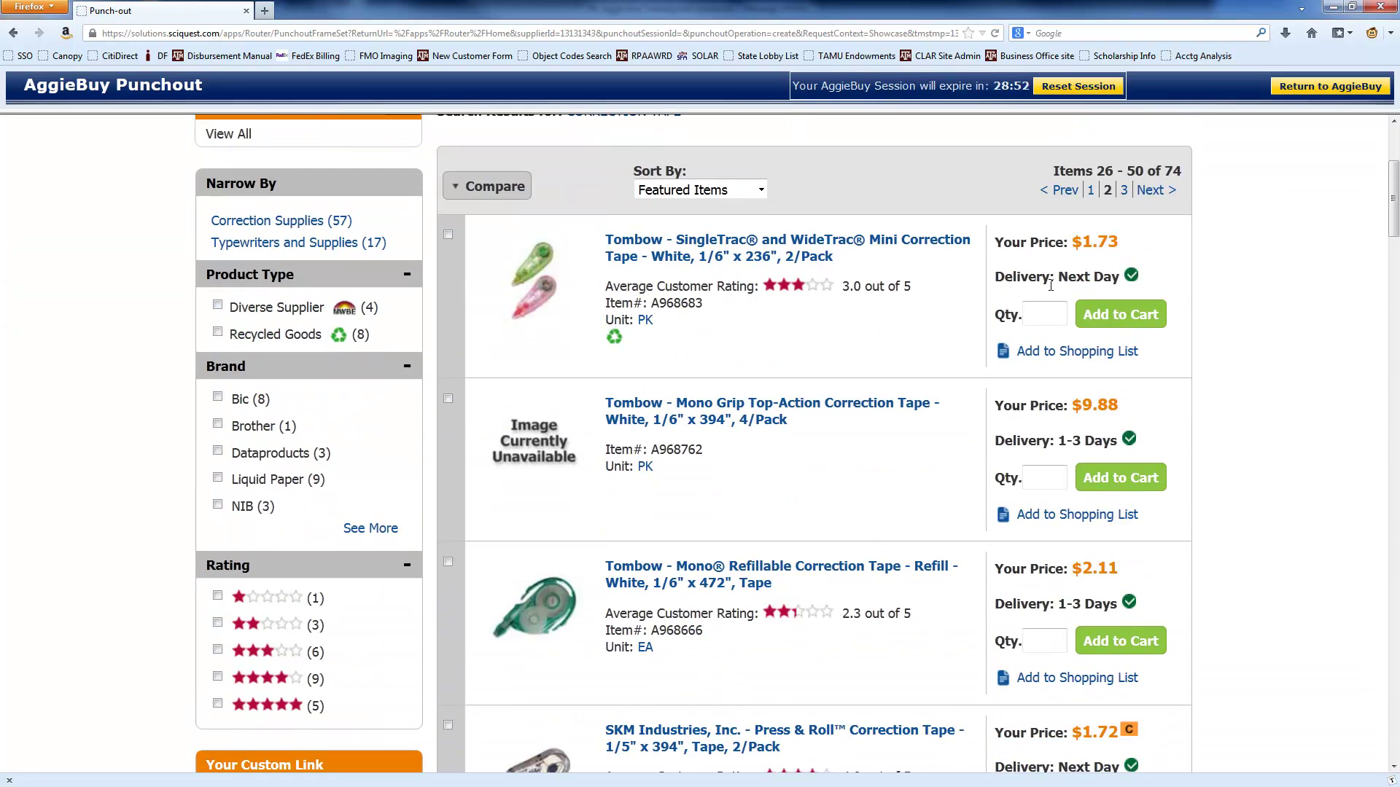
{"action": "scroll", "coordinate": [1153, 219], "scroll_direction": "down", "scroll_amount": 6}
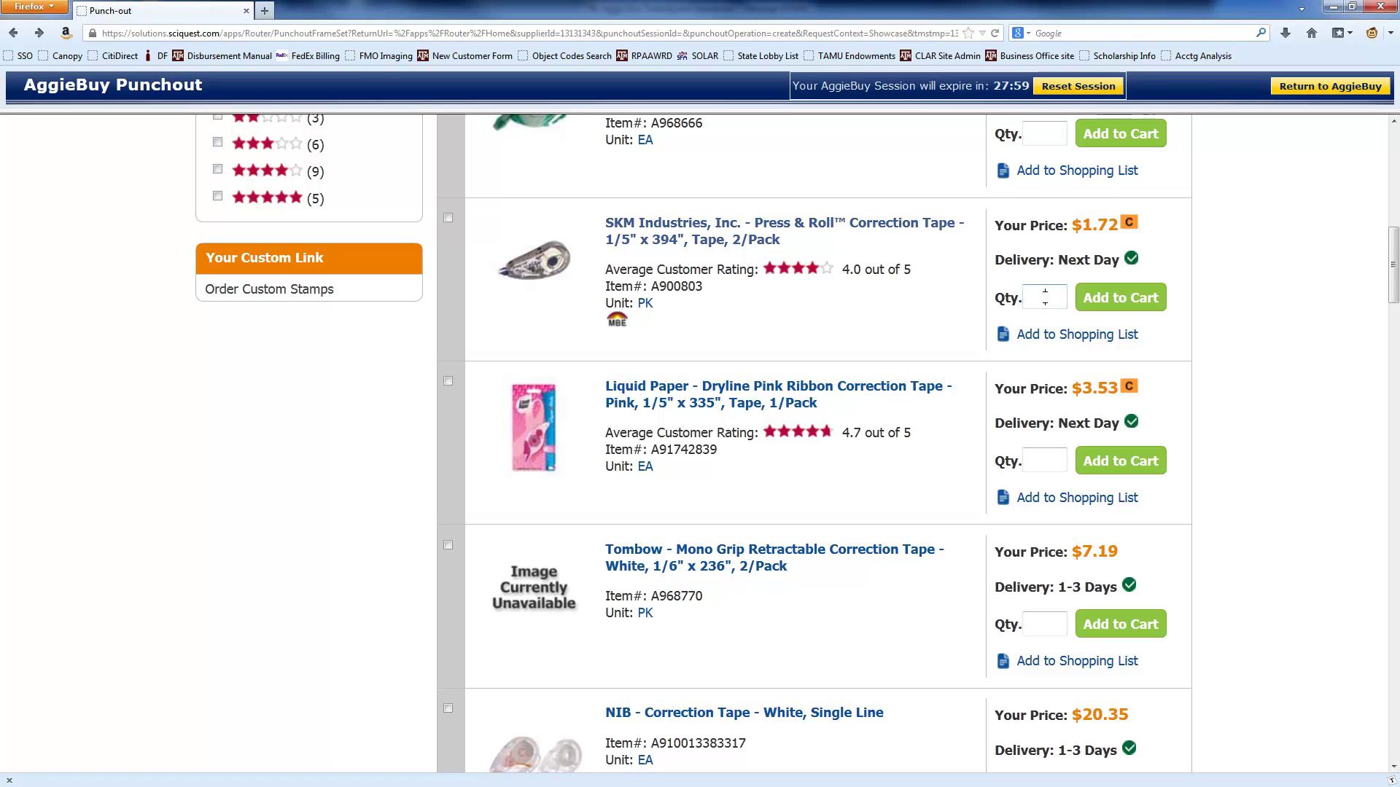
{"action": "left_click", "coordinate": [1025, 306]}
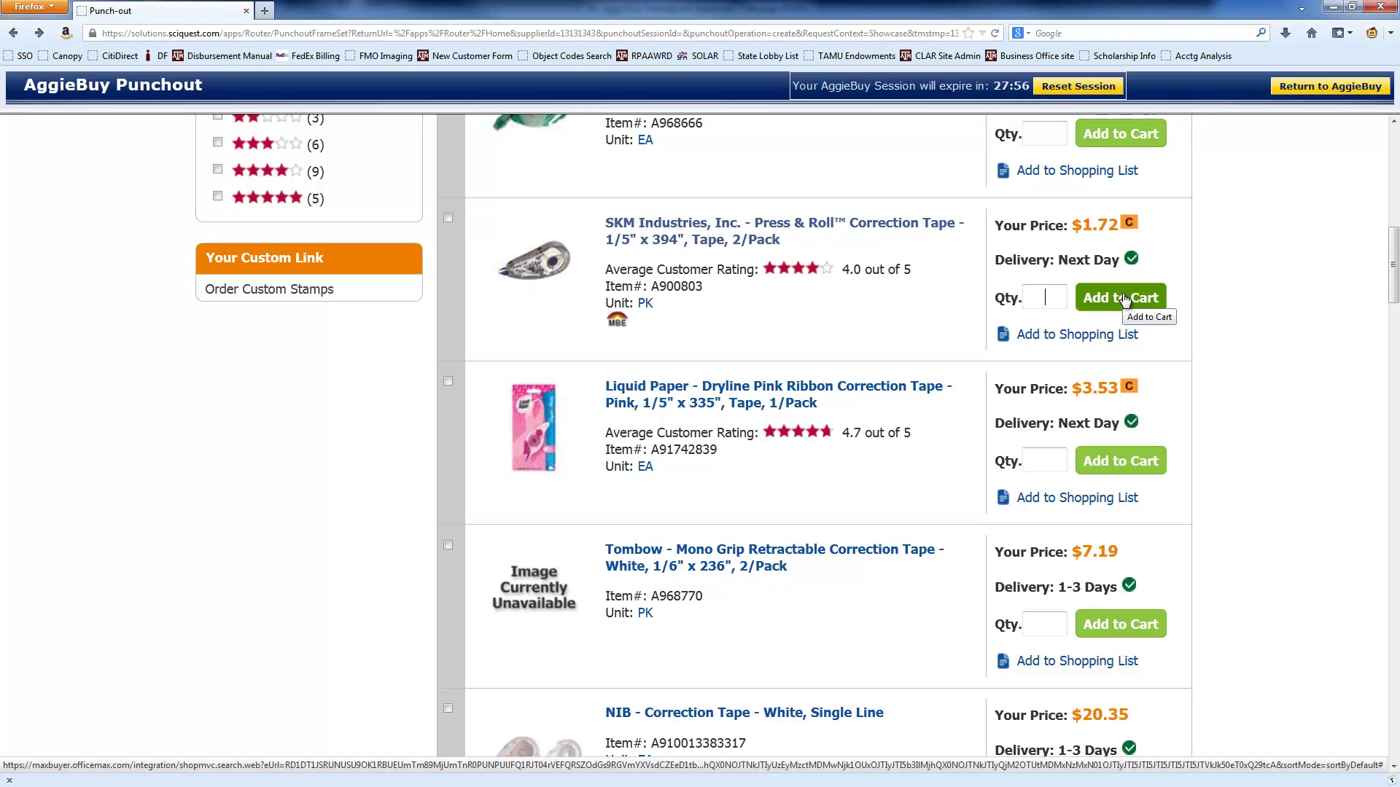
Open the SKM Industries Press & Roll Correction Tape details and enter quantity 6.
{"action": "left_click", "coordinate": [645, 234]}
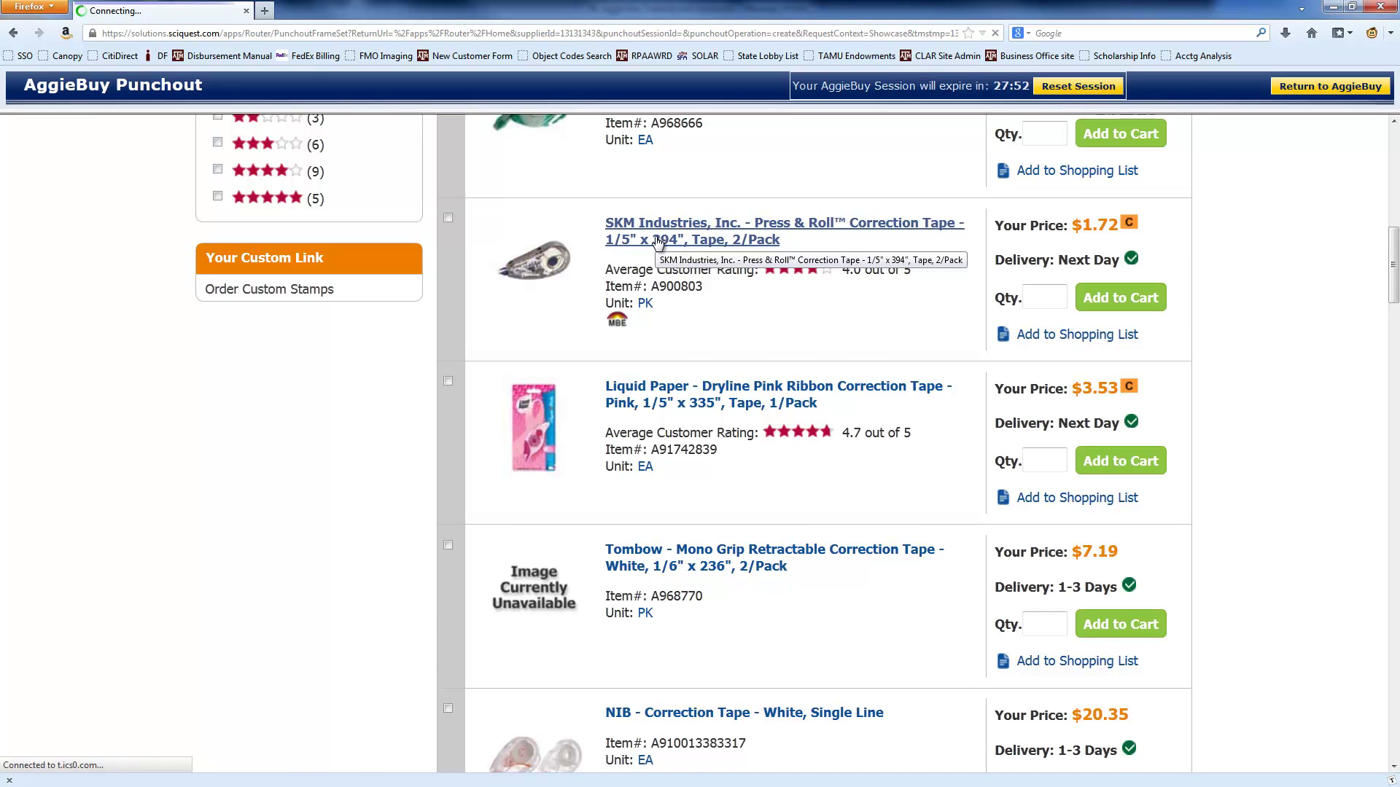
{"action": "scroll", "coordinate": [672, 365], "scroll_direction": "down", "scroll_amount": 3}
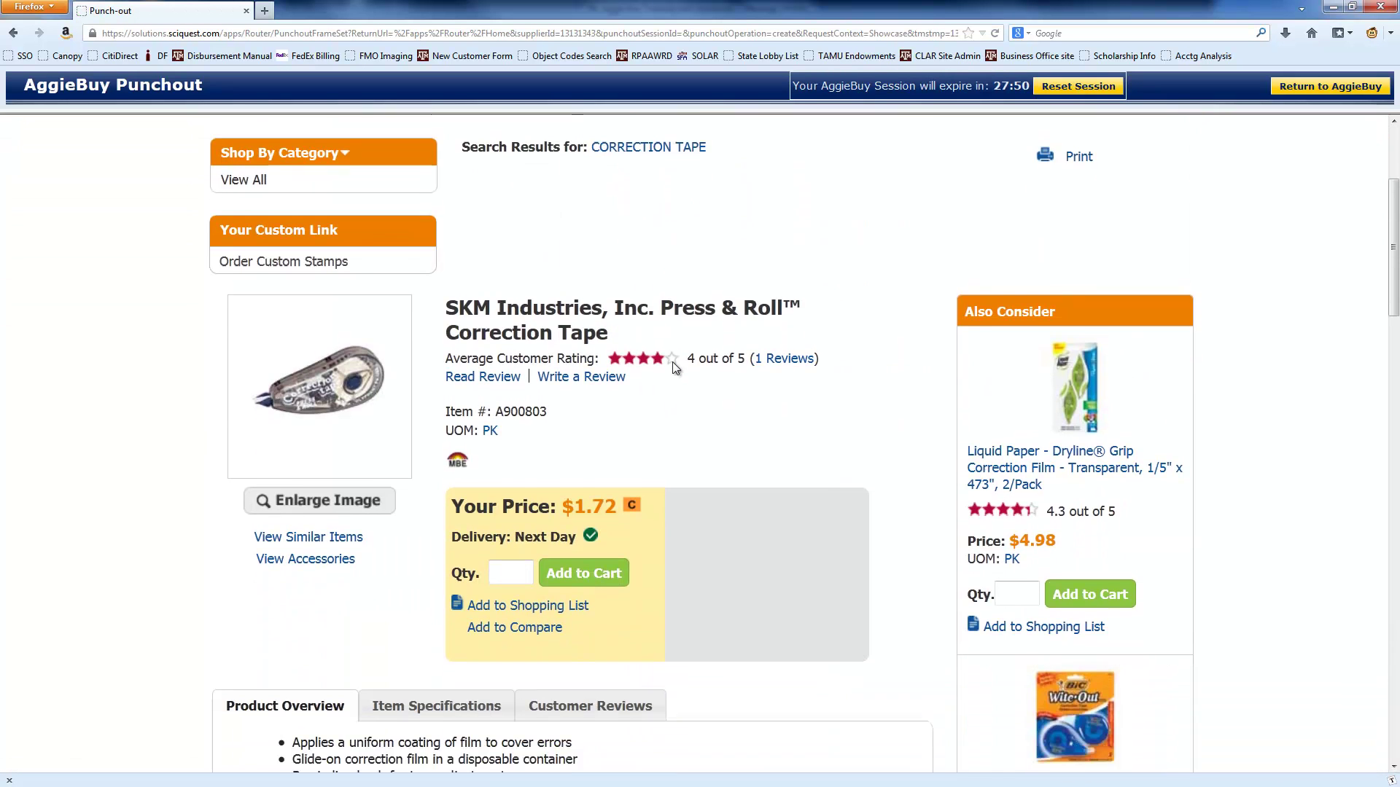
{"action": "scroll", "coordinate": [483, 417], "scroll_direction": "down", "scroll_amount": 6}
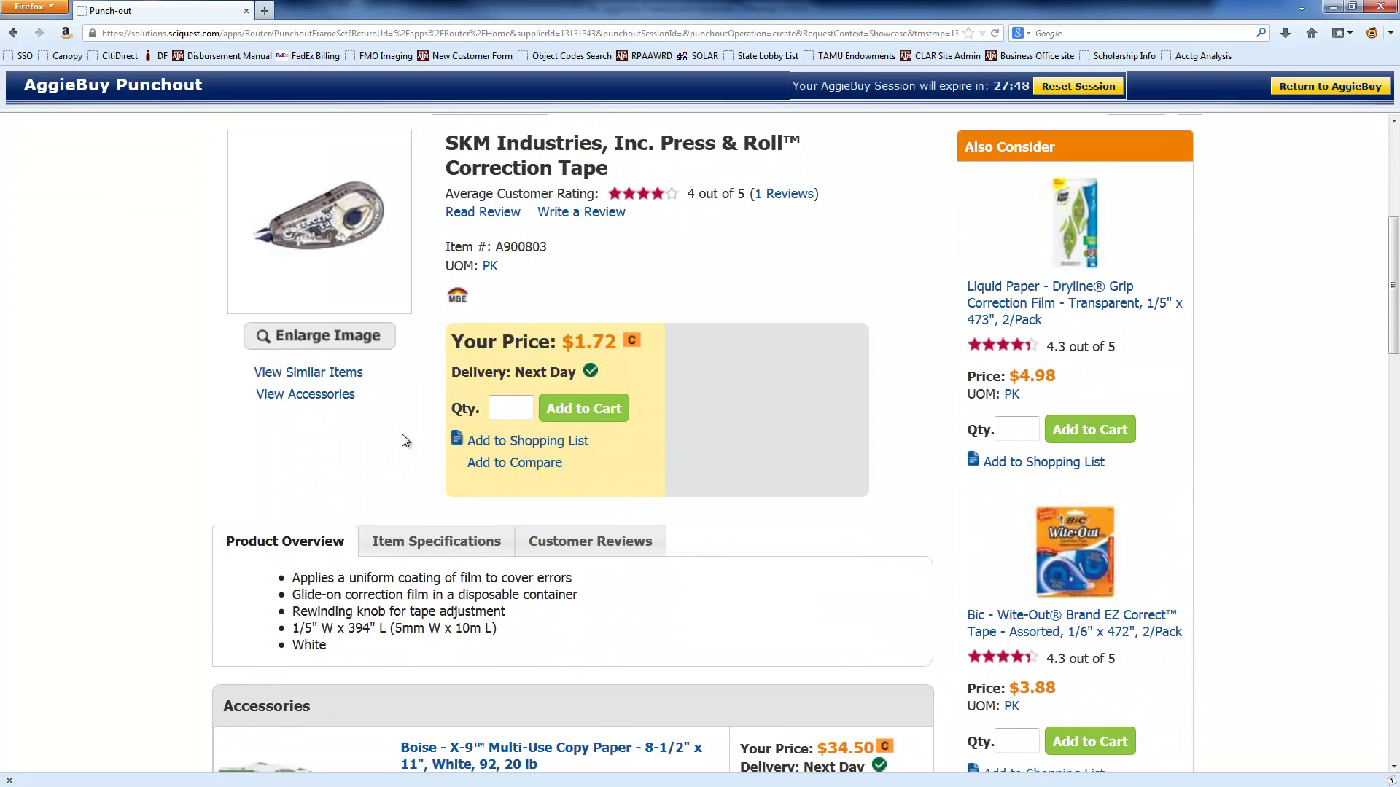
{"action": "scroll", "coordinate": [401, 435], "scroll_direction": "up", "scroll_amount": 5}
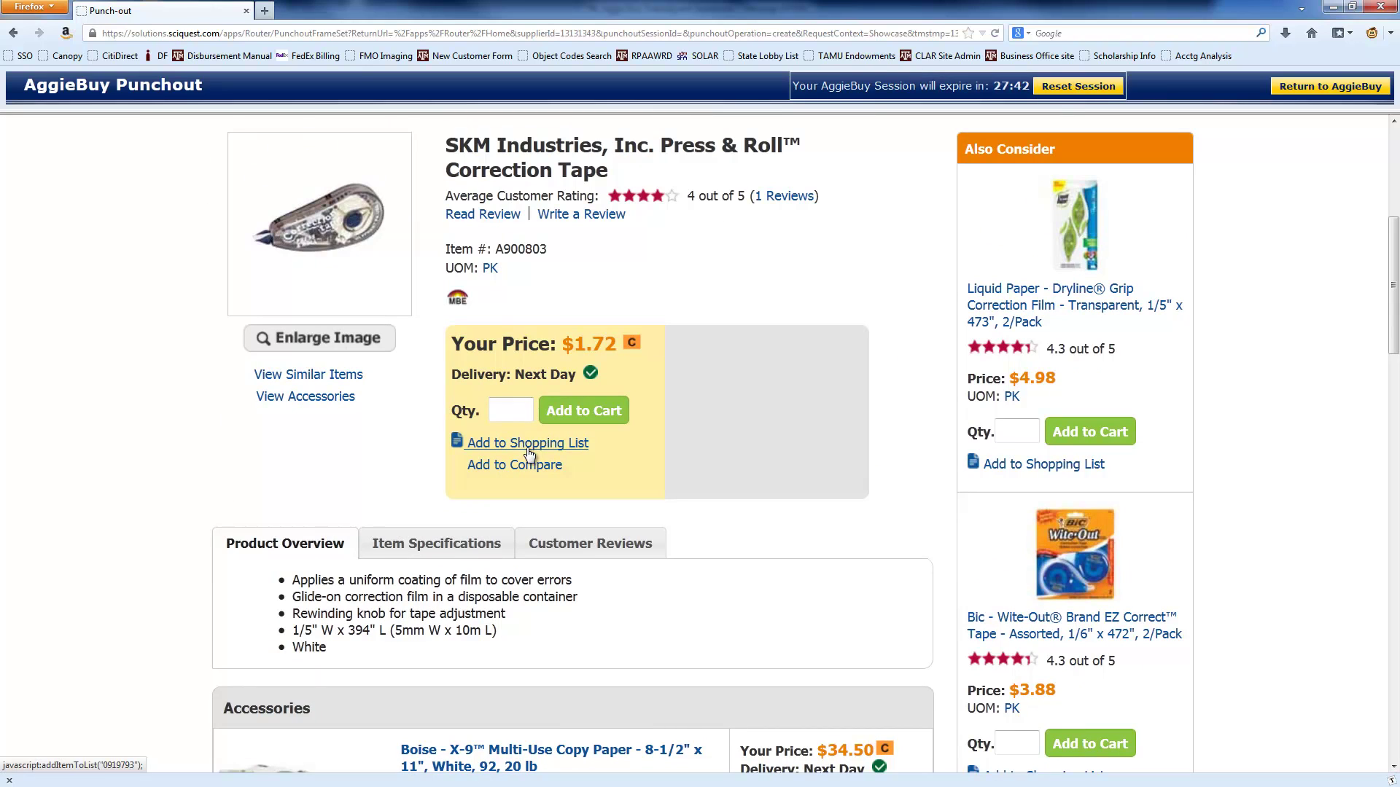
{"action": "left_click", "coordinate": [515, 407]}
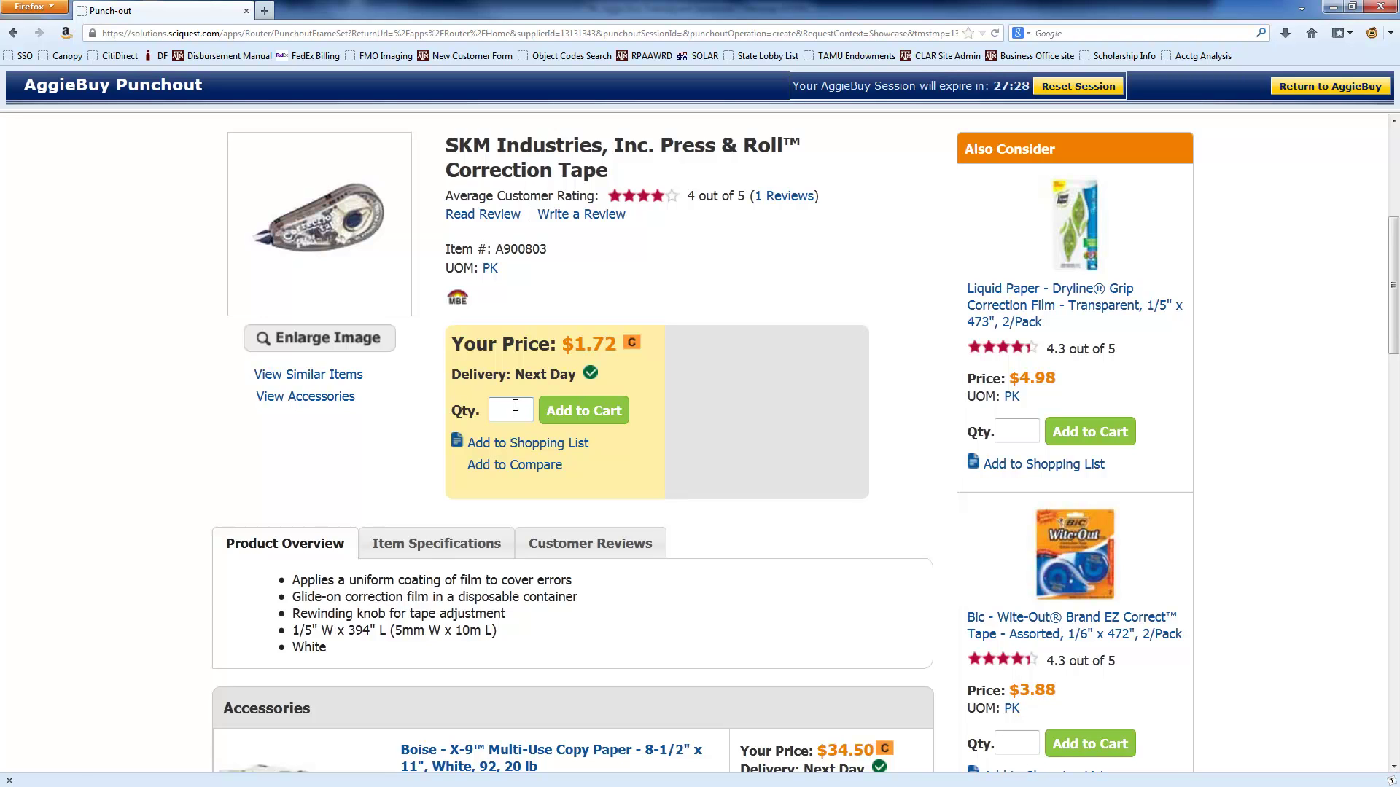
{"action": "type", "text": "6"}
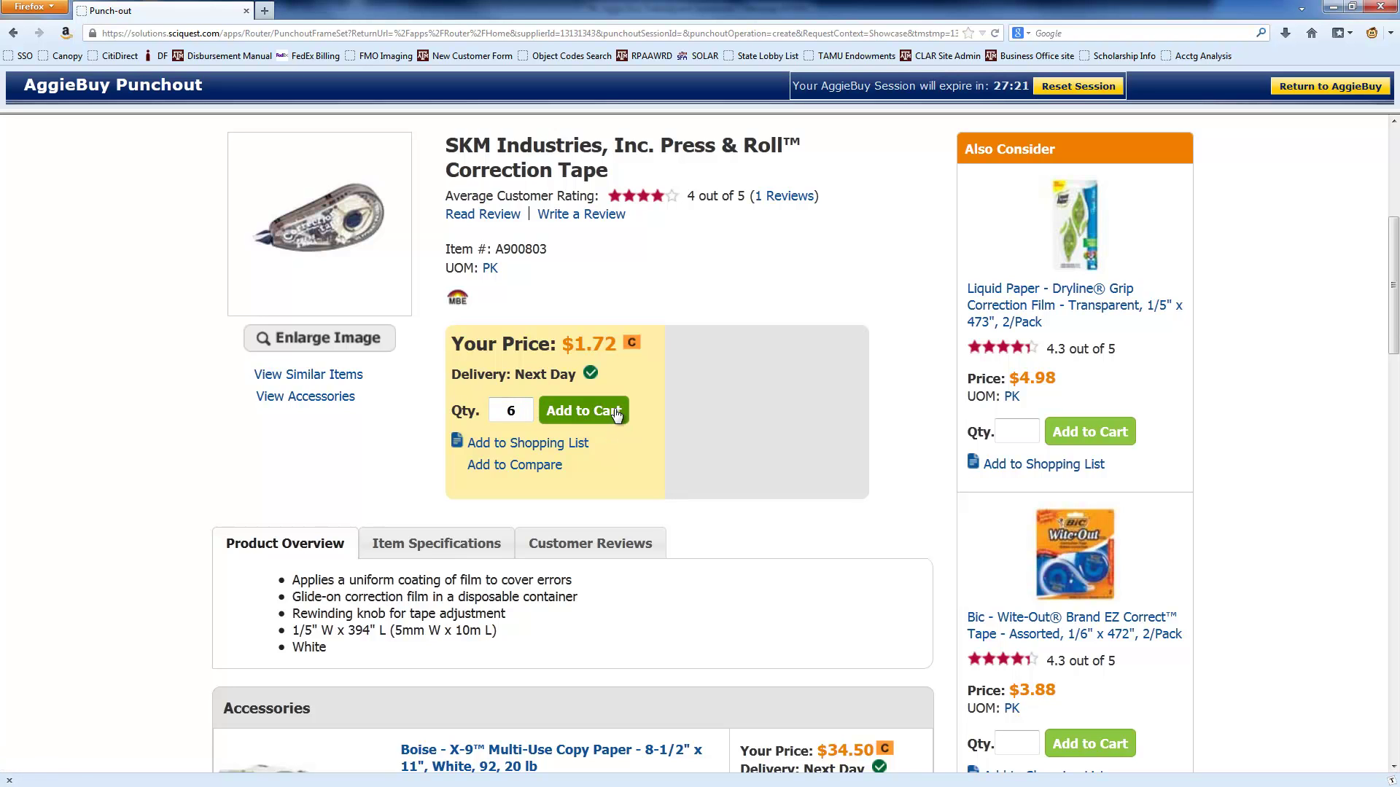
Add the 6 SKM tapes to the cart ($10.32) and reset the punchout session timer.
{"action": "left_click", "coordinate": [602, 415]}
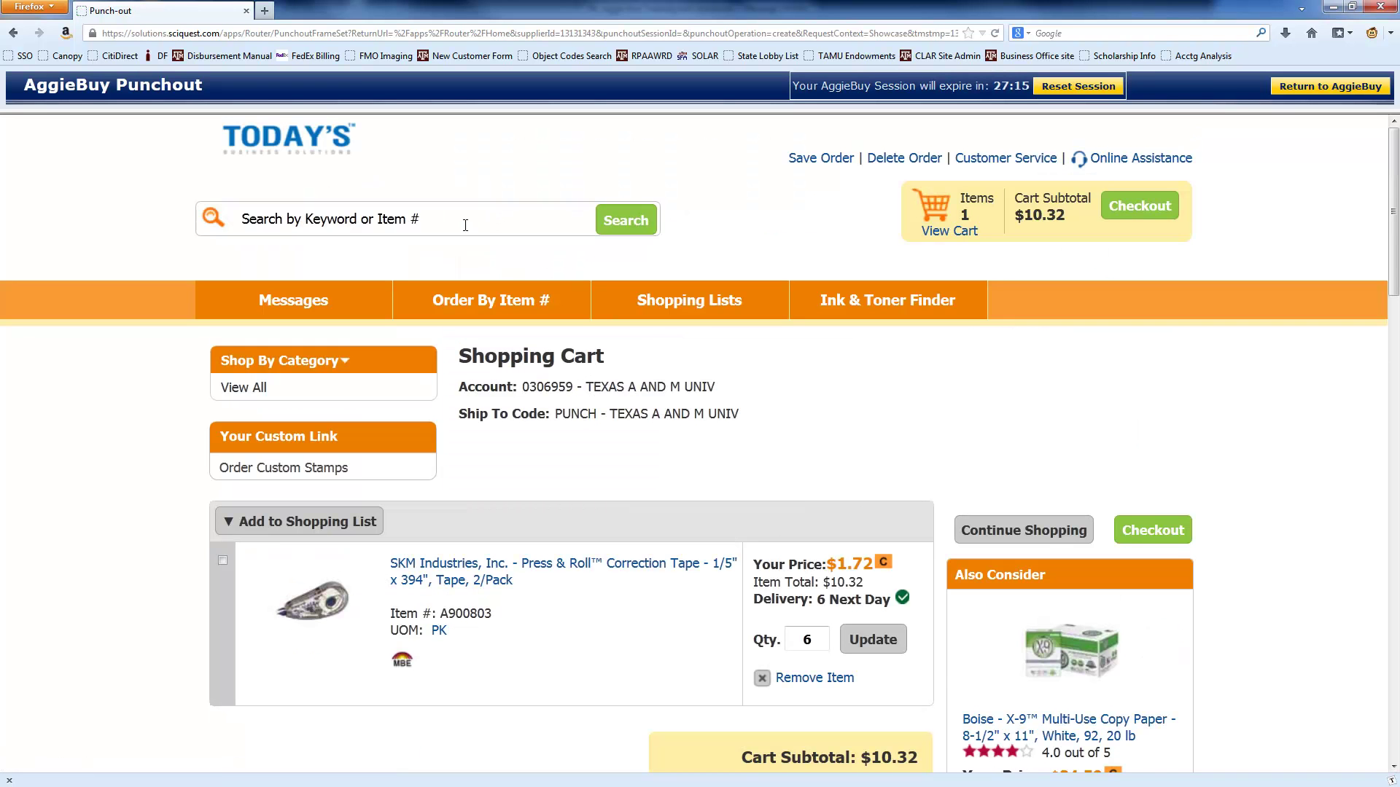
{"action": "left_click", "coordinate": [465, 225]}
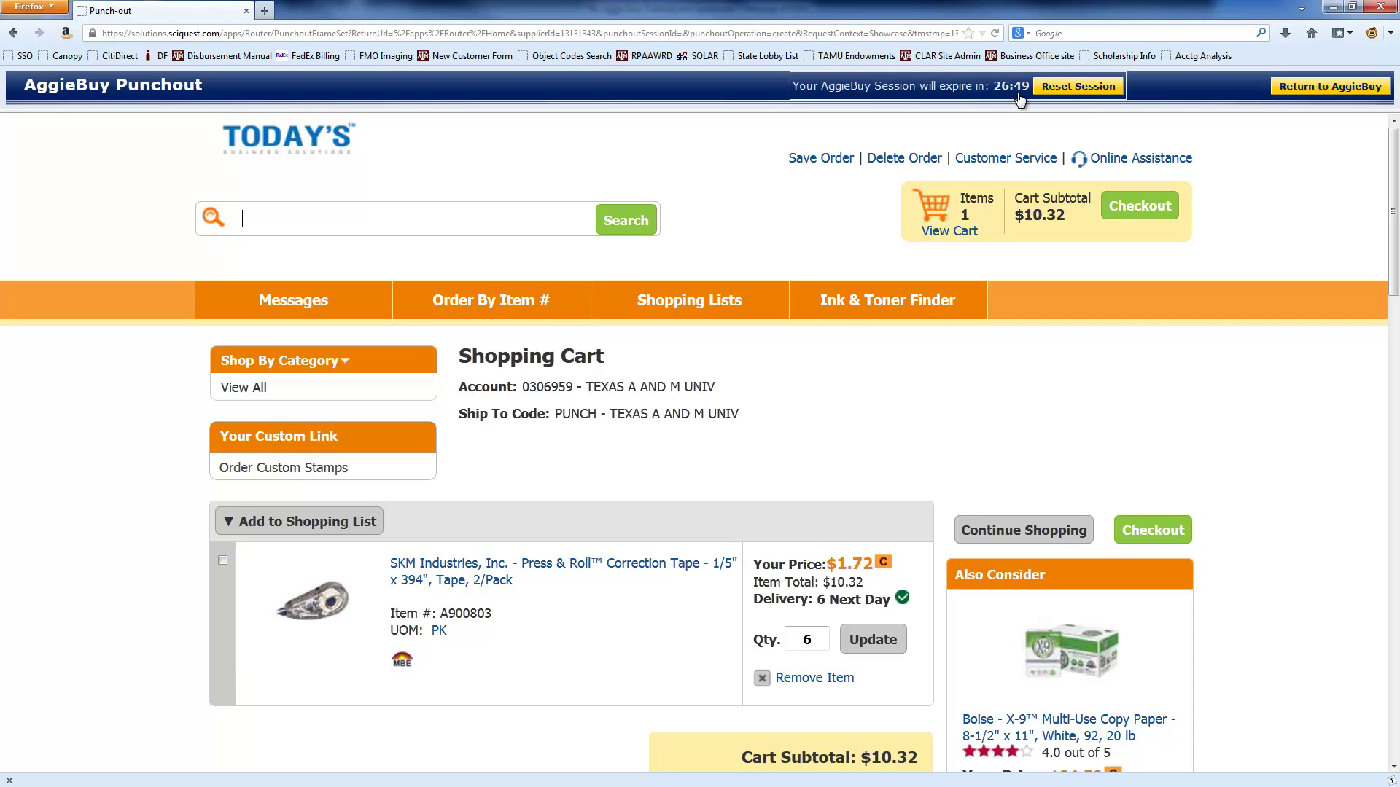
{"action": "left_click", "coordinate": [1090, 94]}
{"action": "scroll", "coordinate": [741, 207], "scroll_direction": "down", "scroll_amount": 3}
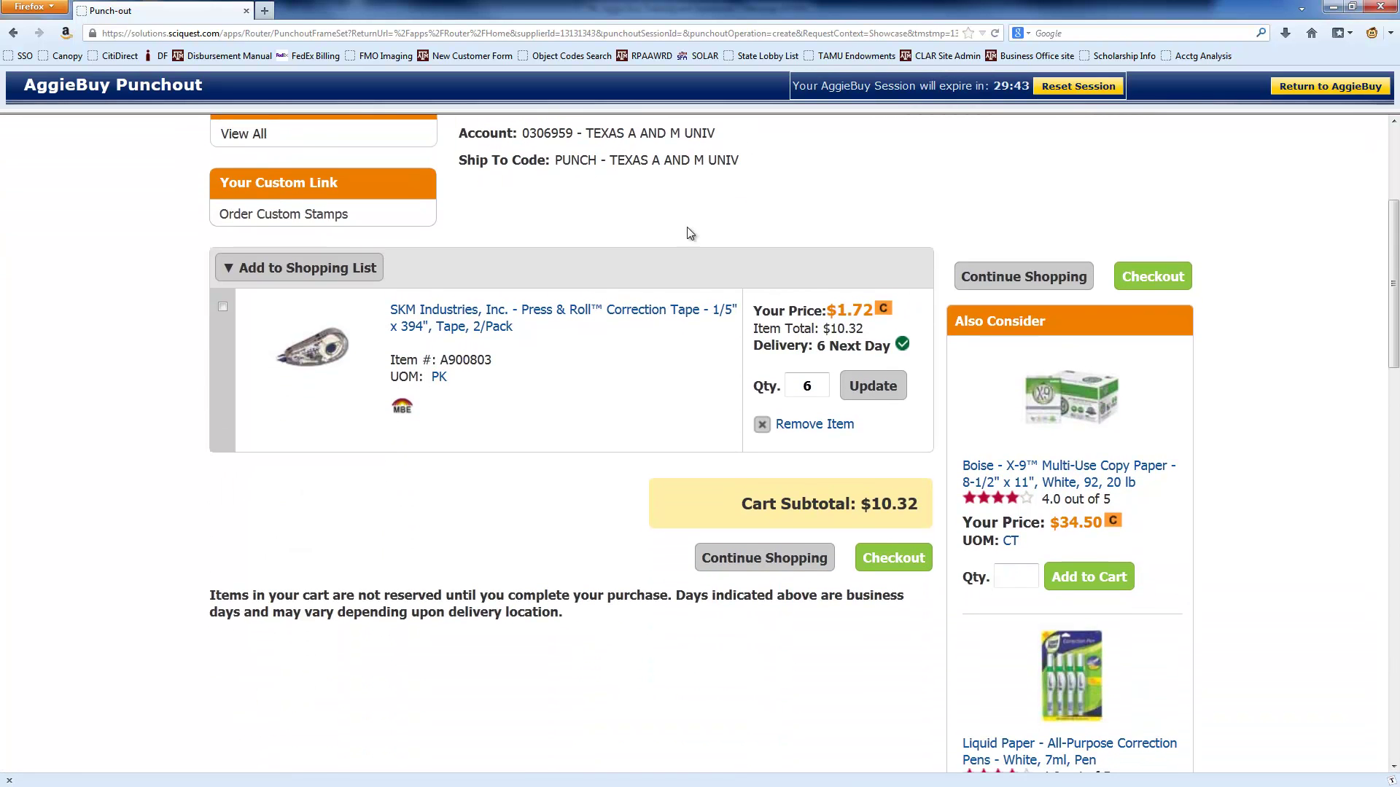
Check out the cart and rename it 'OfficeMax - correction tape'.
{"action": "left_click", "coordinate": [895, 561]}
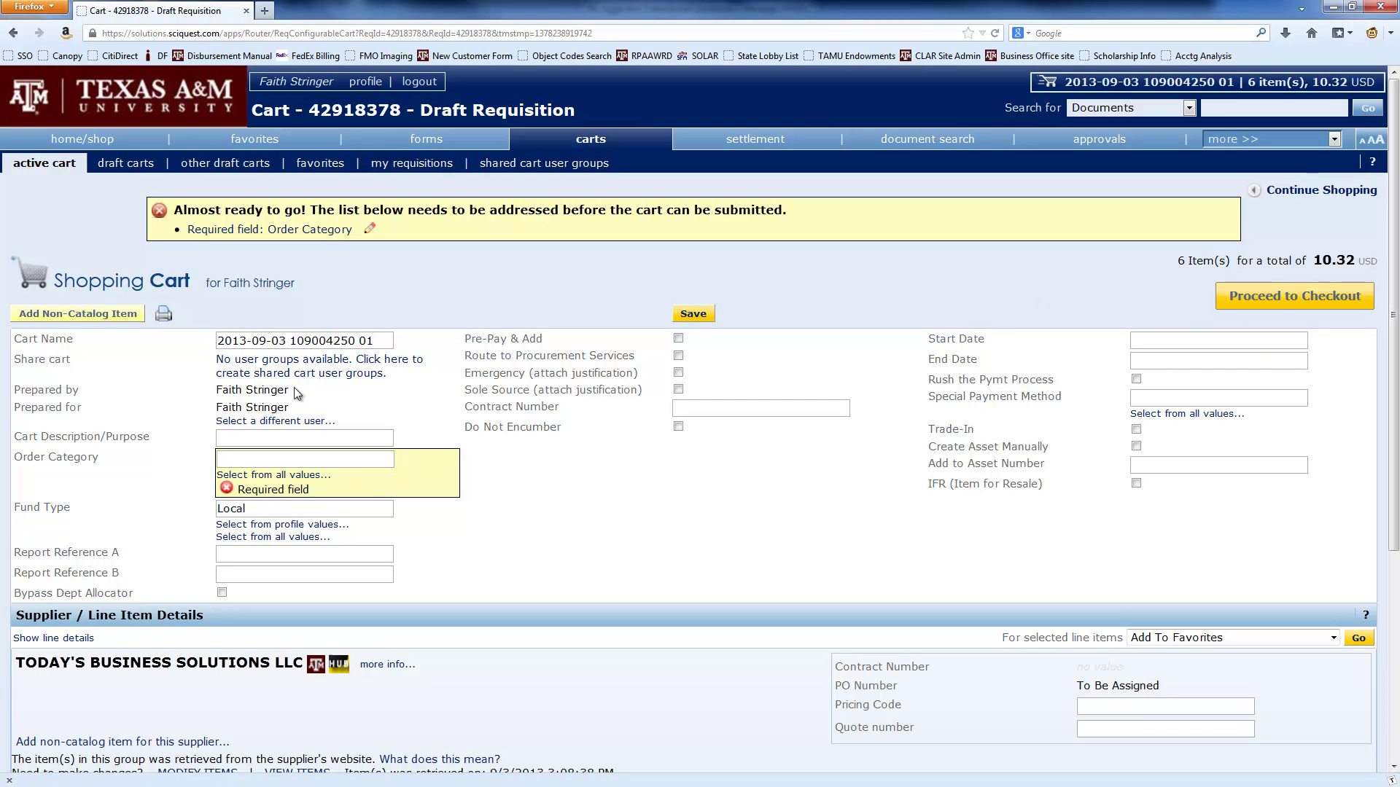
{"action": "triple_click", "coordinate": [388, 340]}
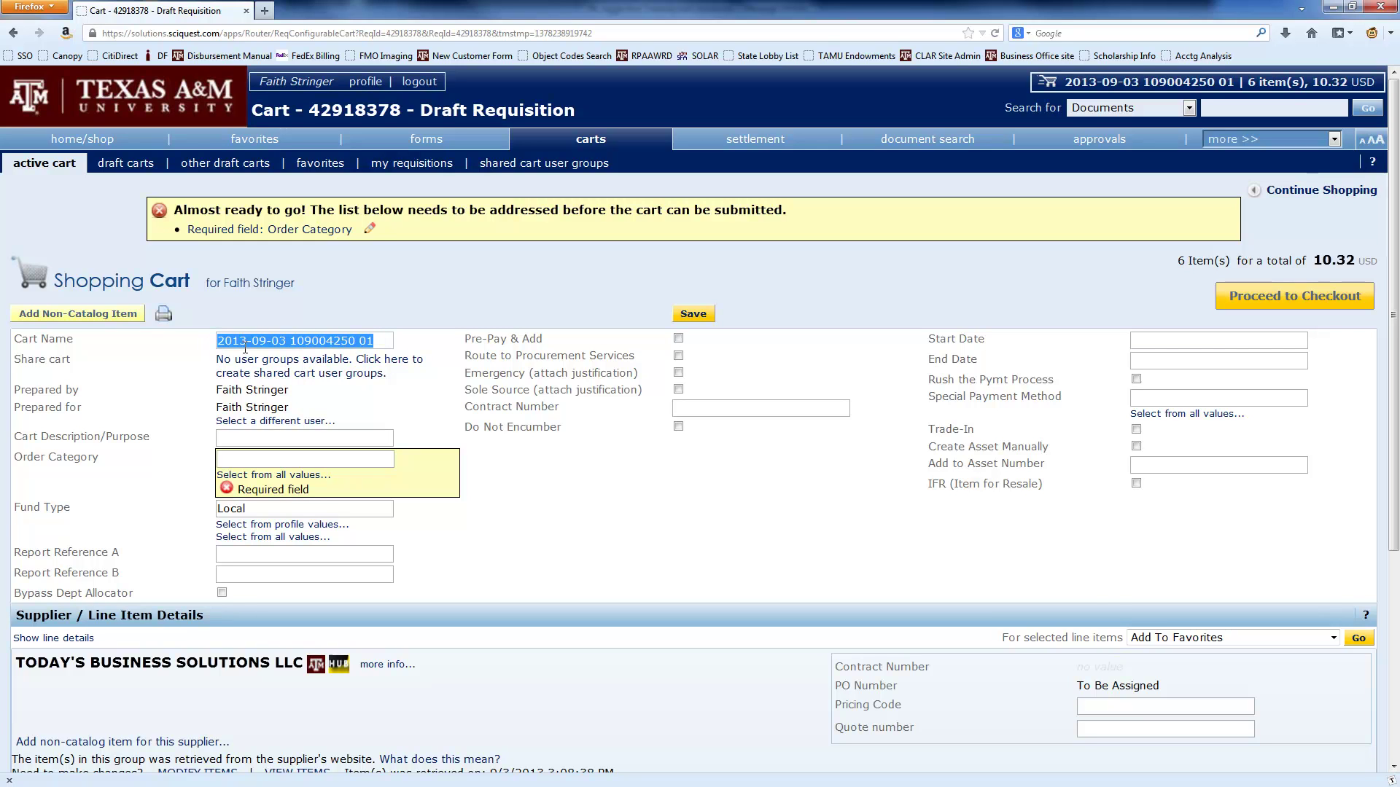
{"action": "type", "text": "OfficeMax -"}
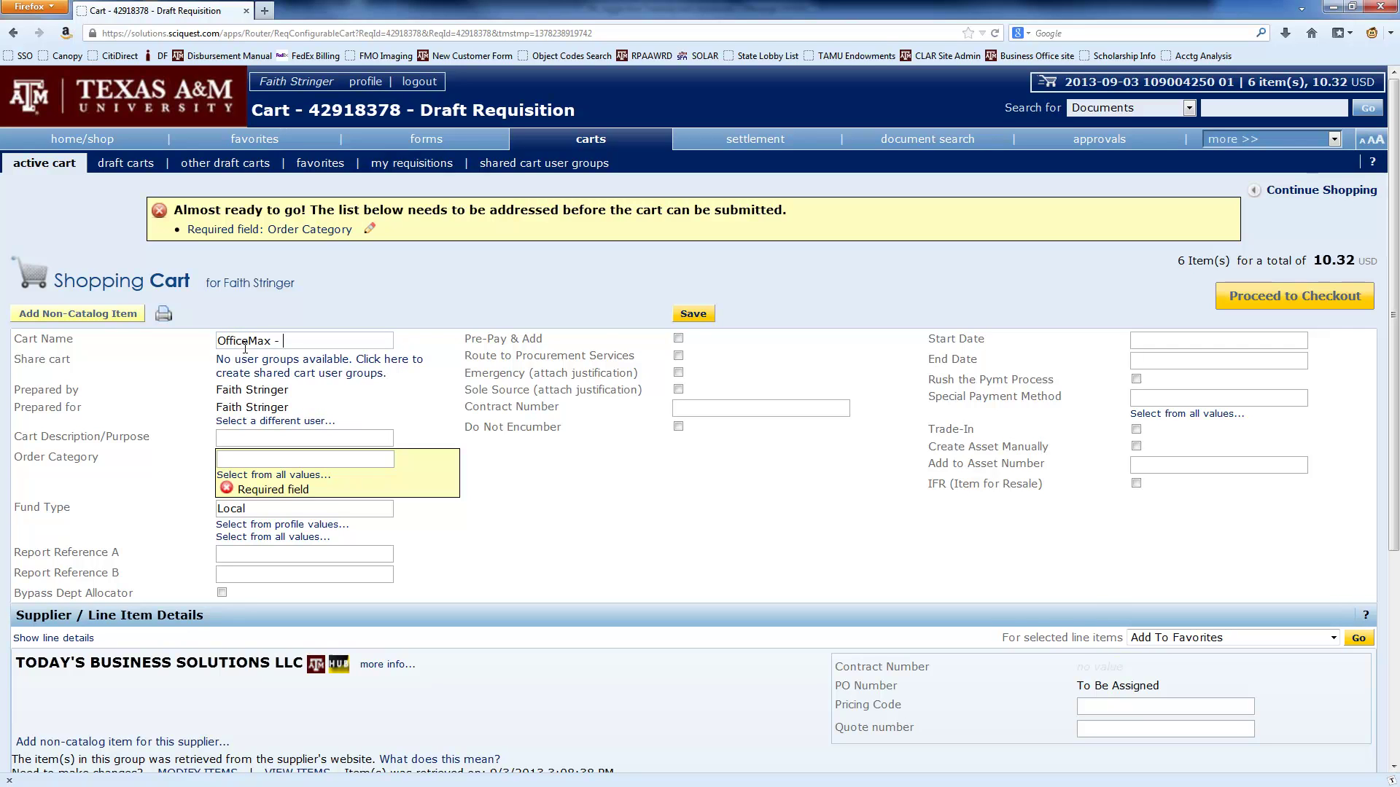
{"action": "type", "text": " correction tape"}
Enter 'for the Business Office' as the cart description/purpose.
{"action": "left_click", "coordinate": [226, 436]}
{"action": "type", "text": "for the B"}
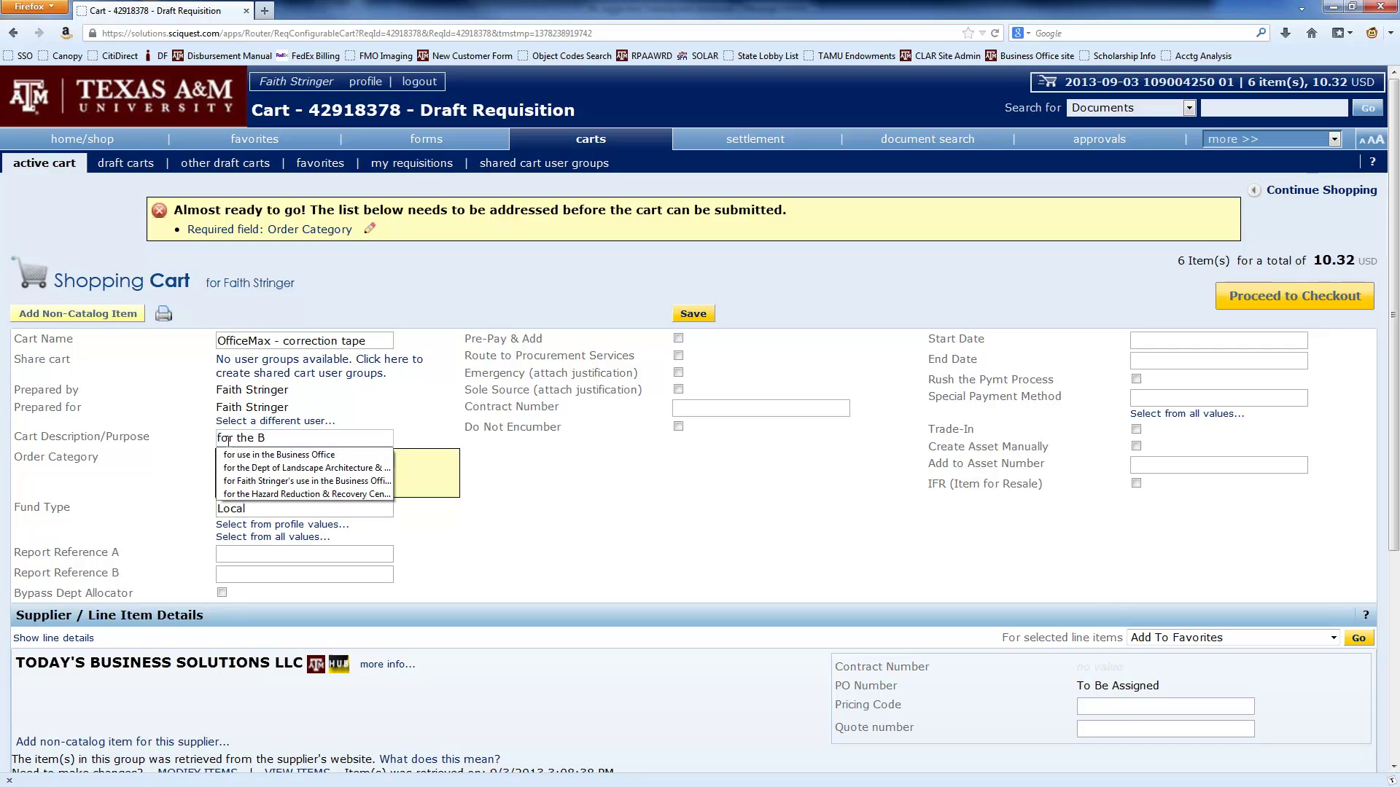
{"action": "type", "text": "usiness Office"}
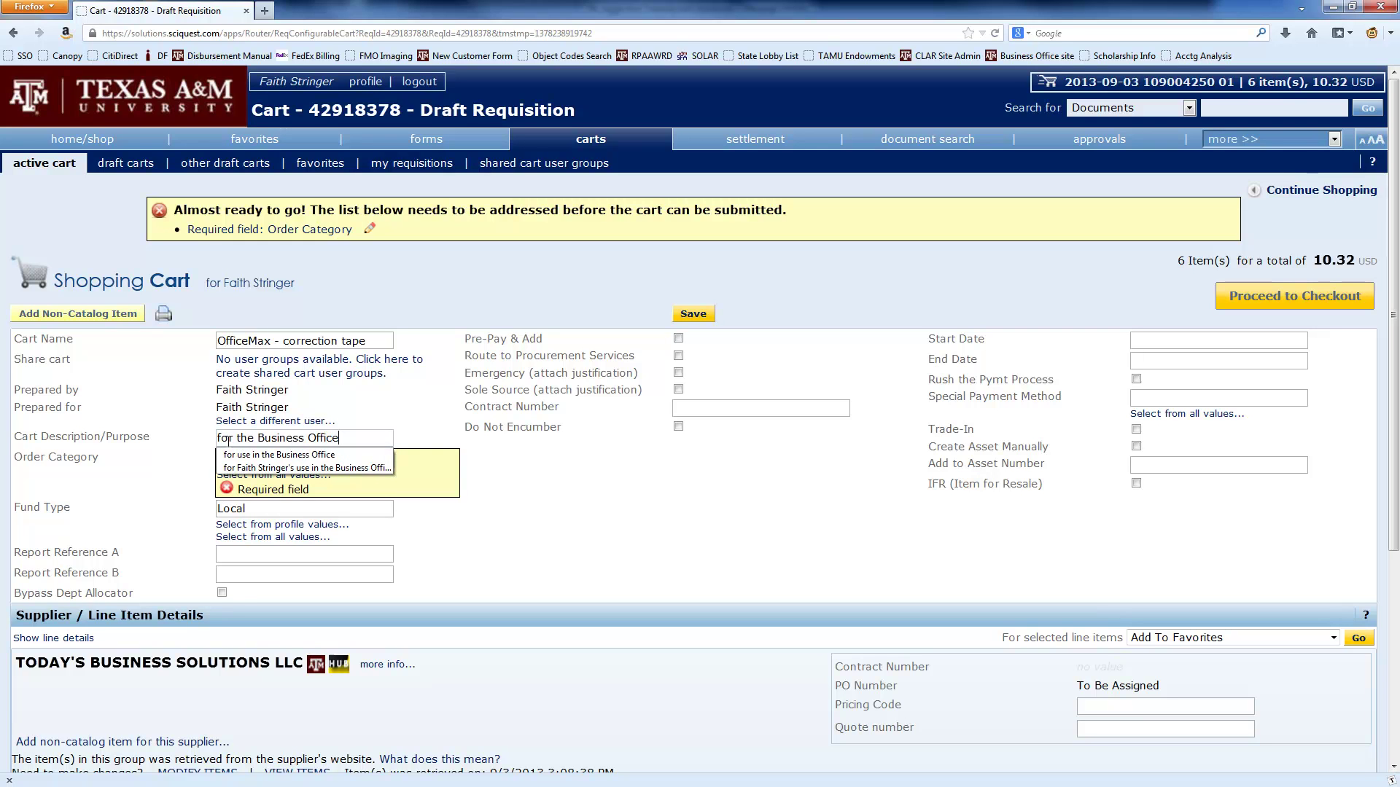
{"action": "left_click", "coordinate": [228, 441]}
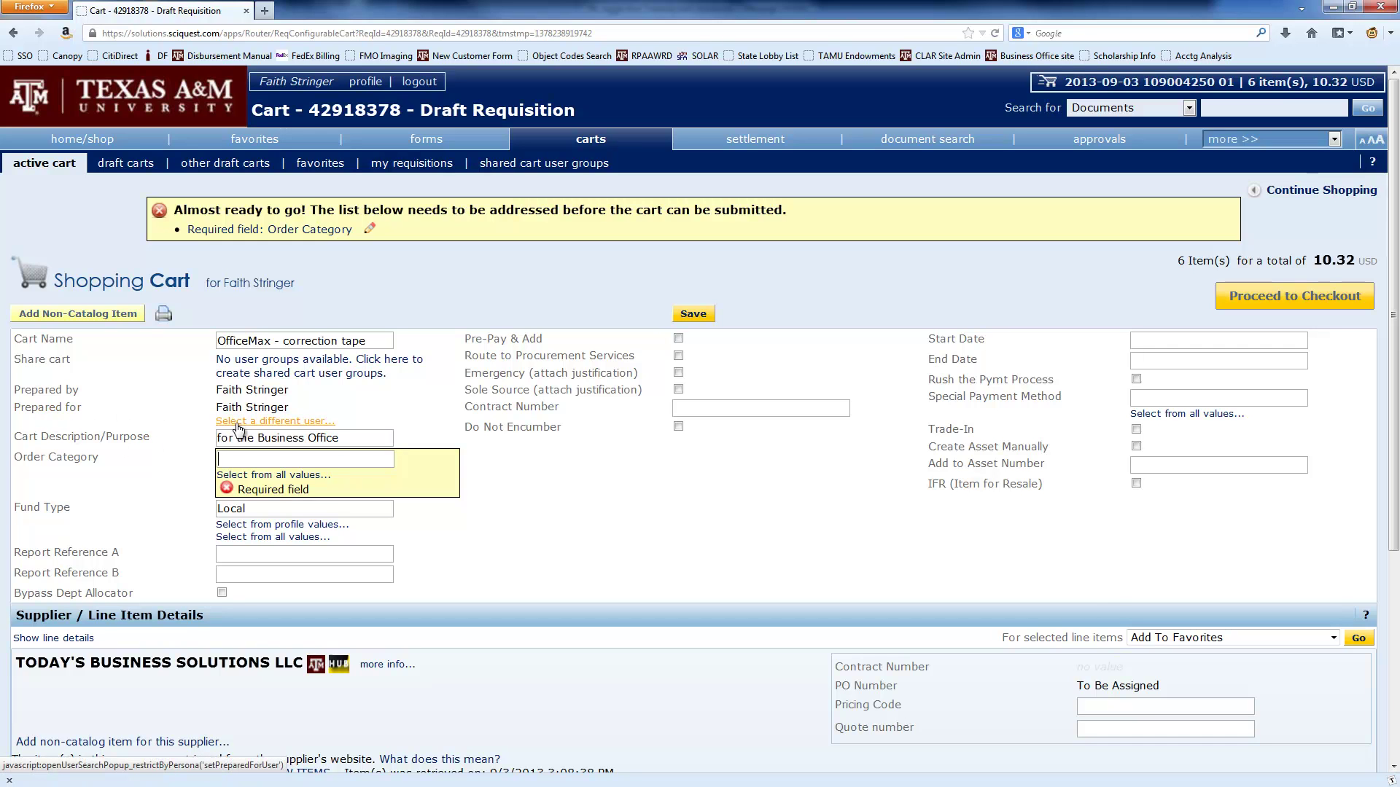
Search users by last name and make the matching user the Prepared for person.
{"action": "left_click", "coordinate": [275, 422]}
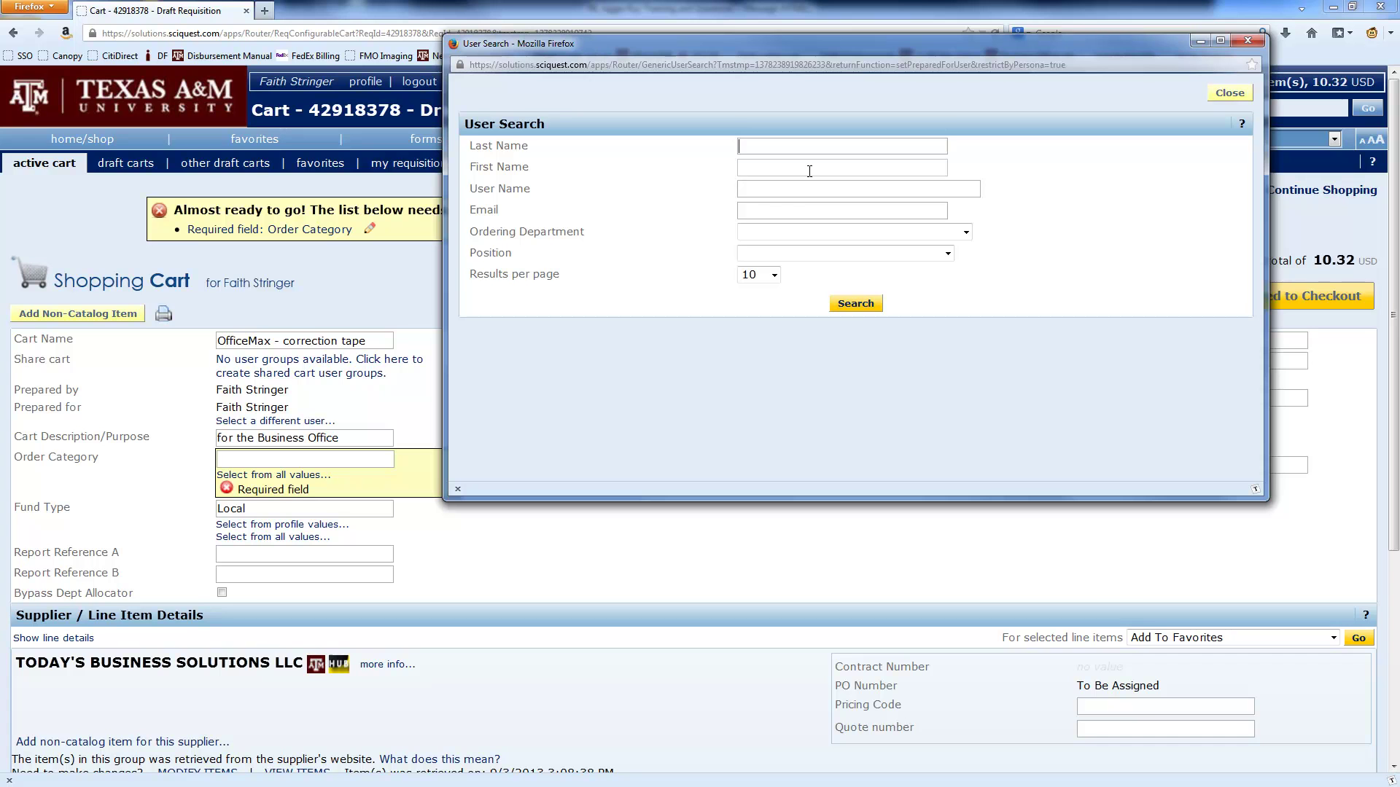
{"action": "type", "text": "mayorga"}
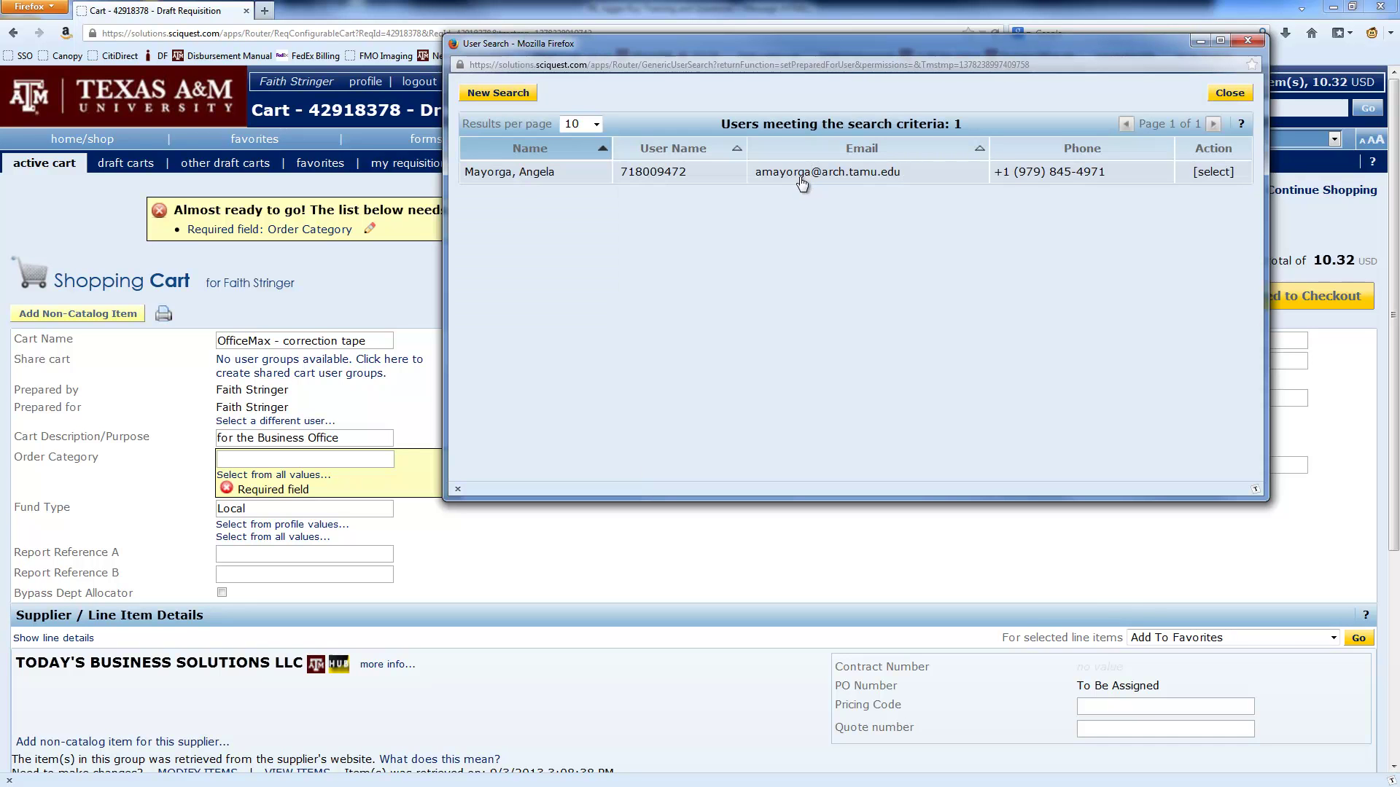
{"action": "left_click", "coordinate": [800, 175]}
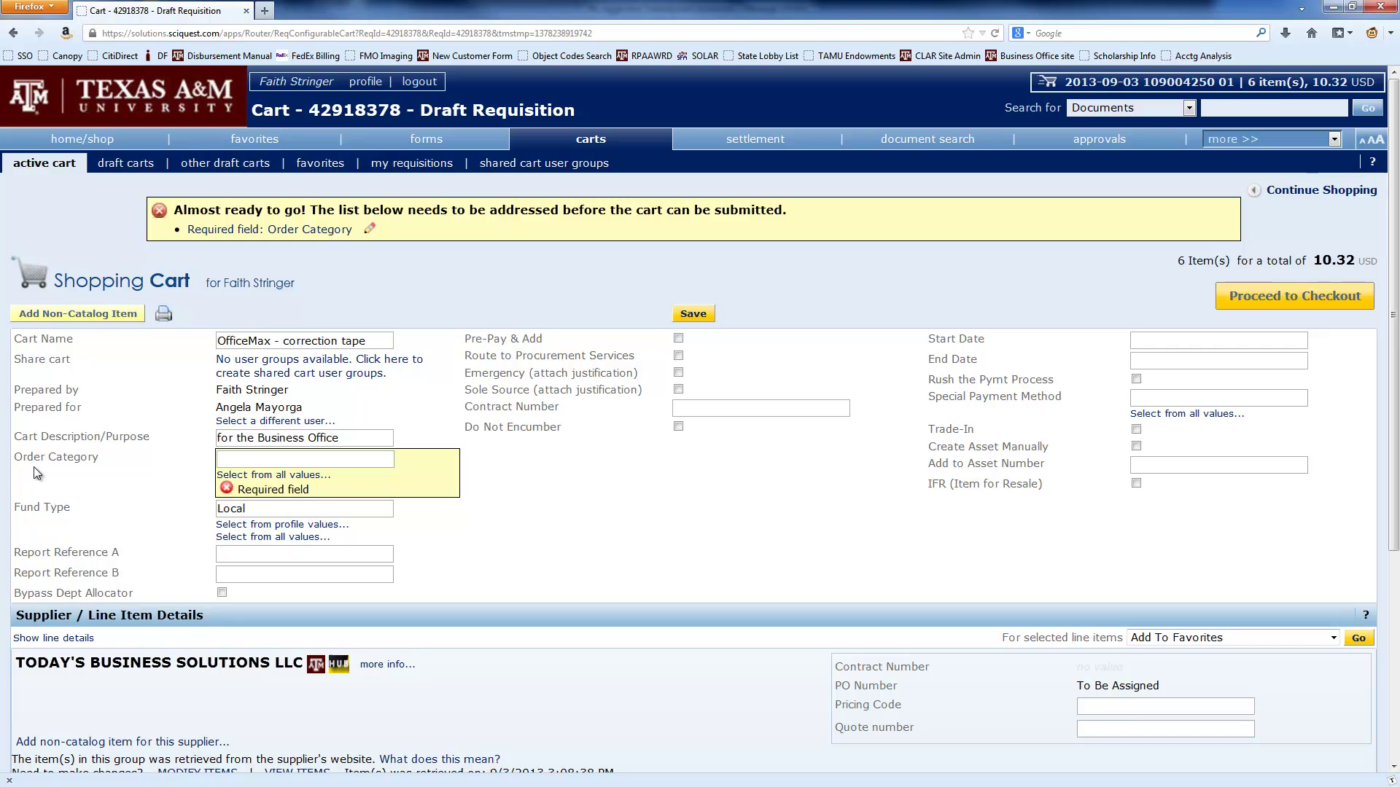
Choose '1 - Regular' as Order Category and Local as Fund Type.
{"action": "left_click", "coordinate": [254, 474]}
{"action": "left_click", "coordinate": [264, 487]}
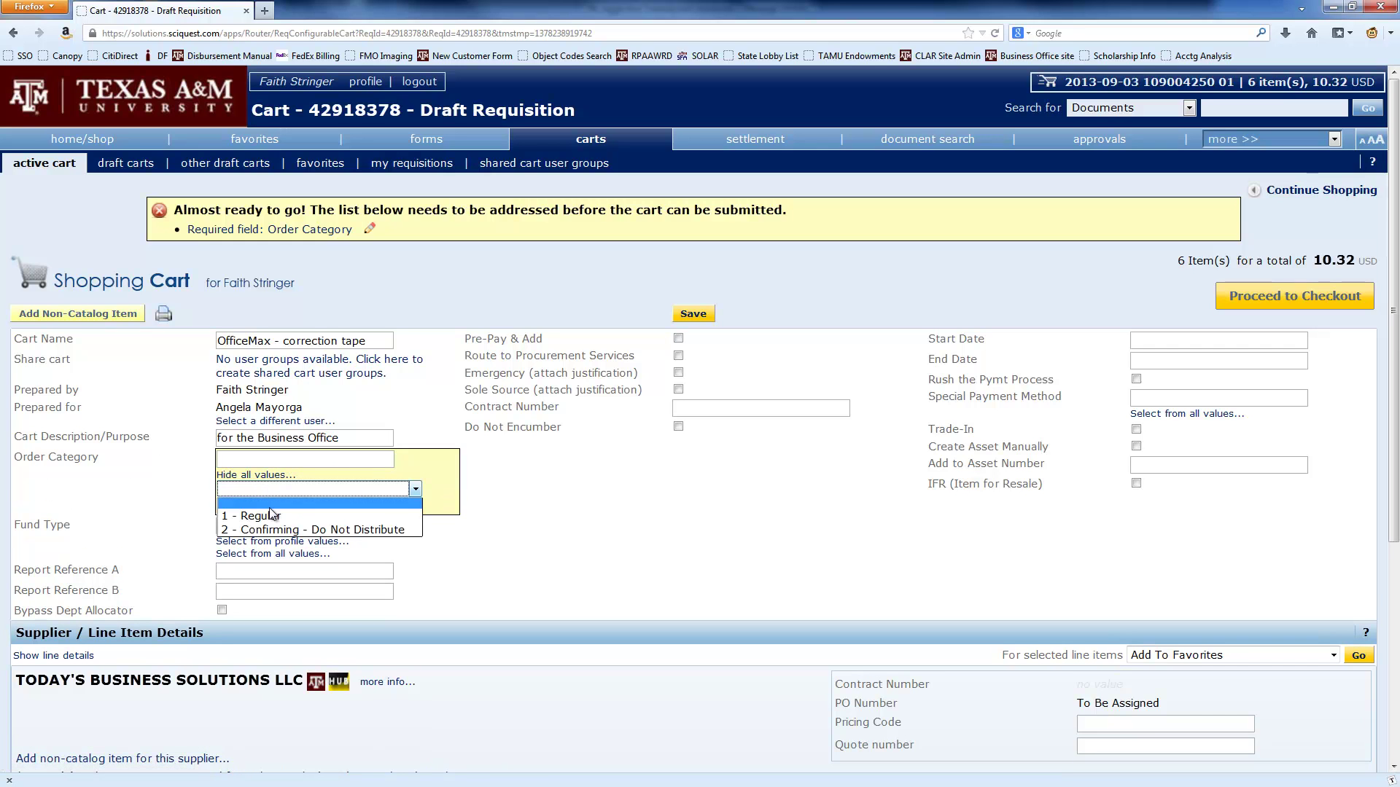
{"action": "left_click", "coordinate": [272, 517]}
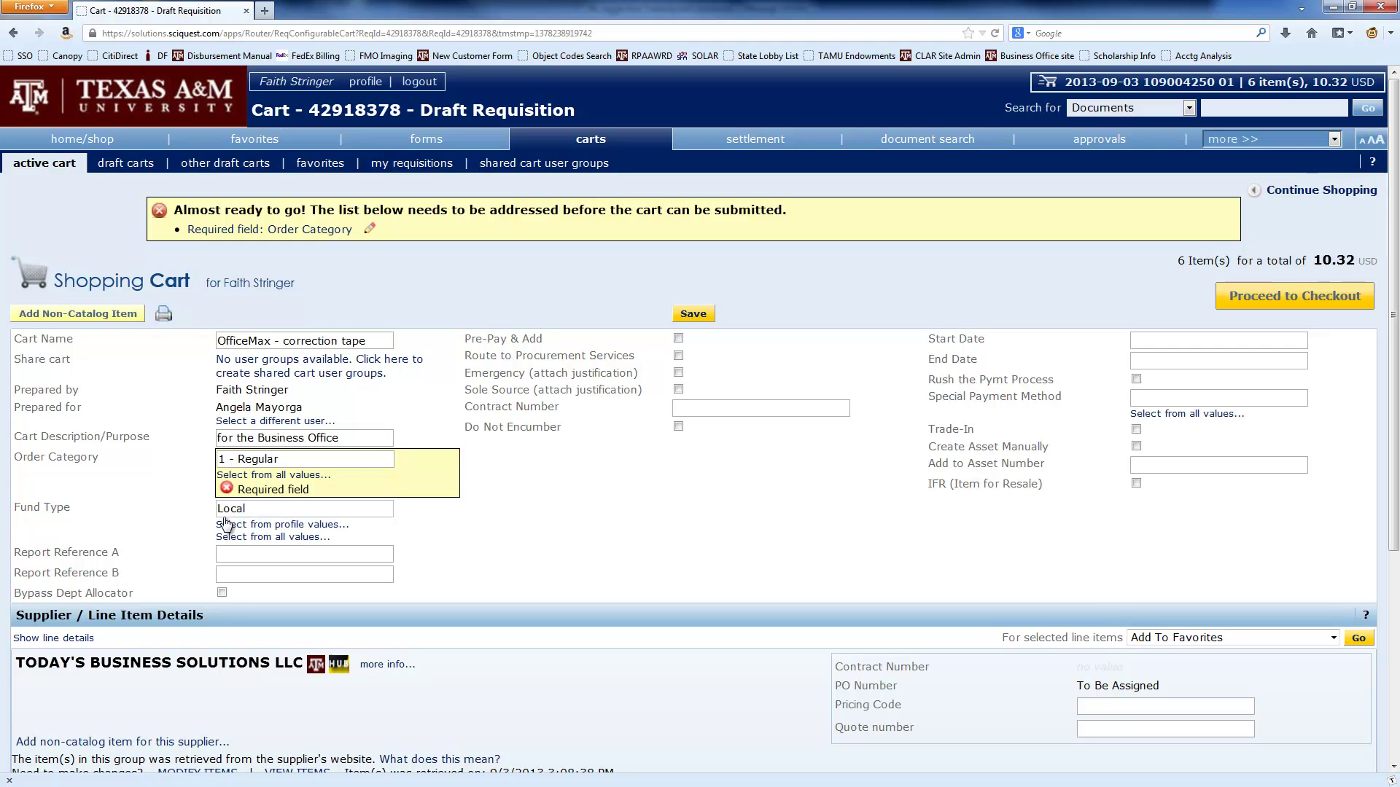
{"action": "left_click", "coordinate": [267, 539]}
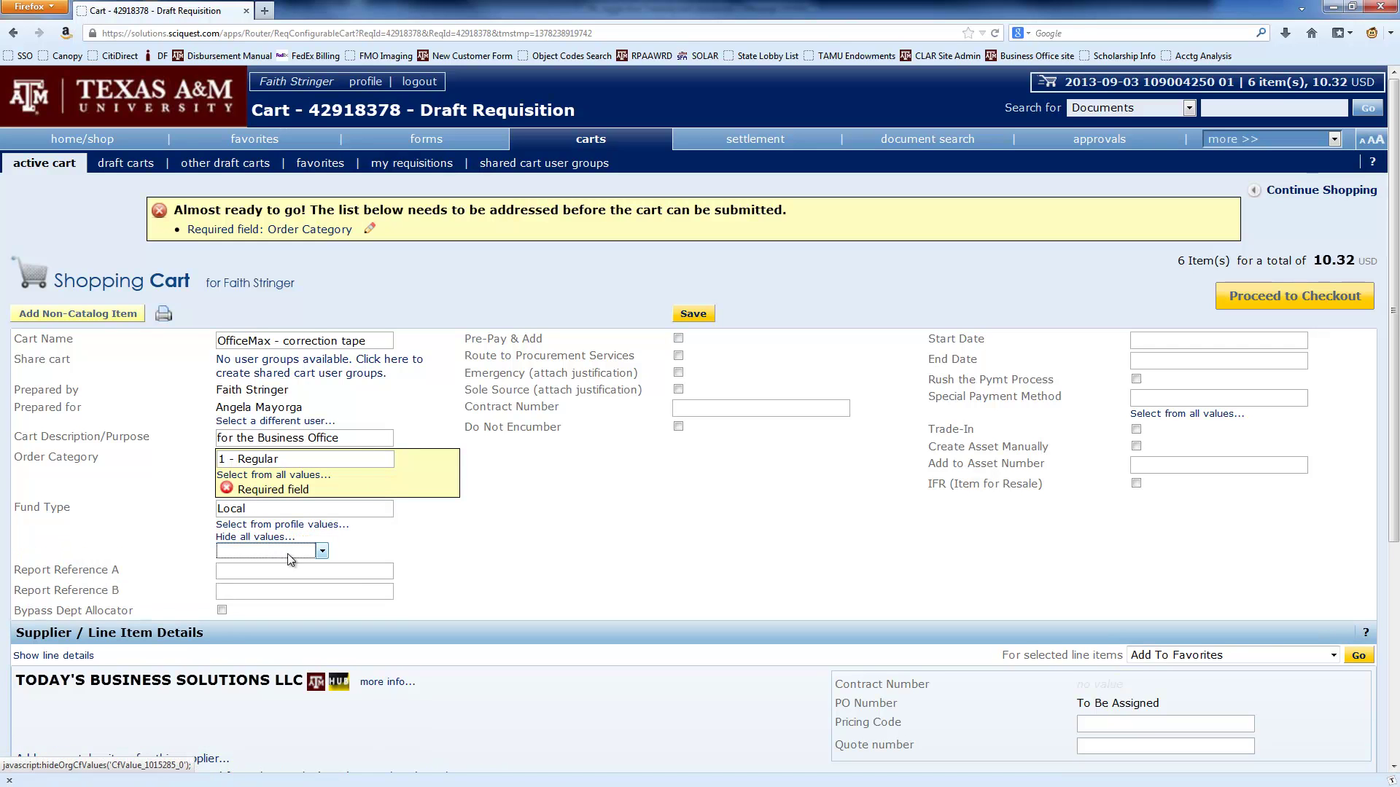
{"action": "left_click", "coordinate": [287, 550]}
{"action": "left_click", "coordinate": [287, 589]}
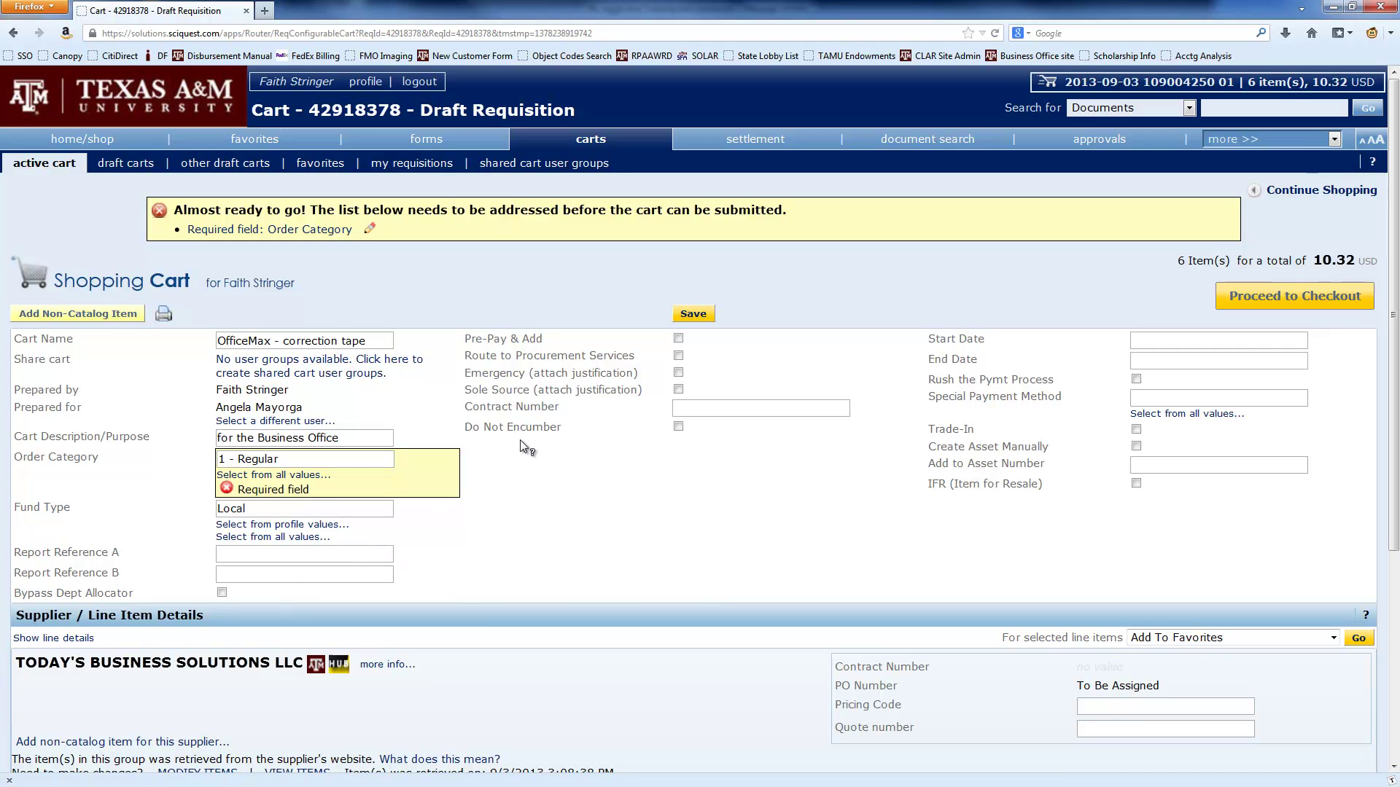
Save the cart and proceed to the Summary - Final Review page.
{"action": "left_click", "coordinate": [689, 316]}
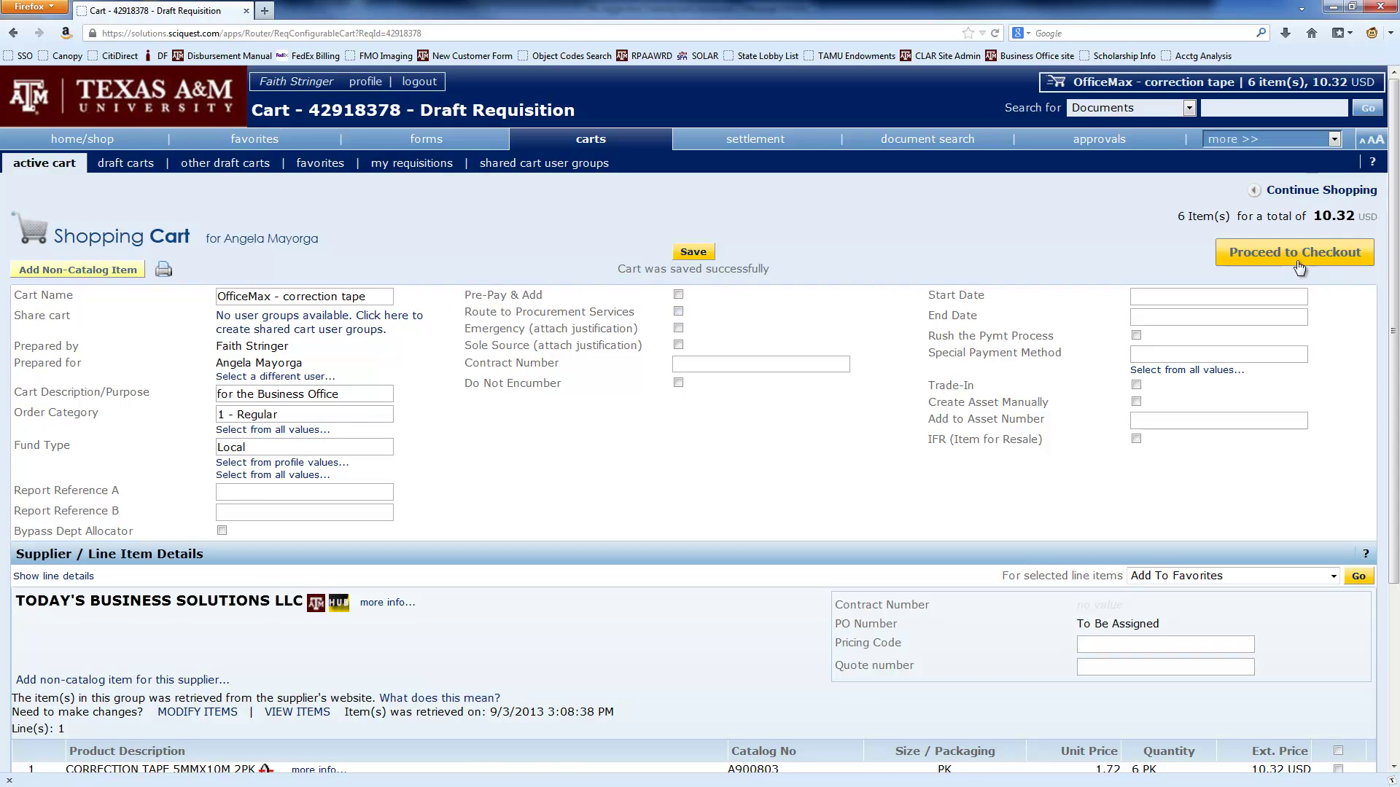
{"action": "left_click", "coordinate": [1295, 263]}
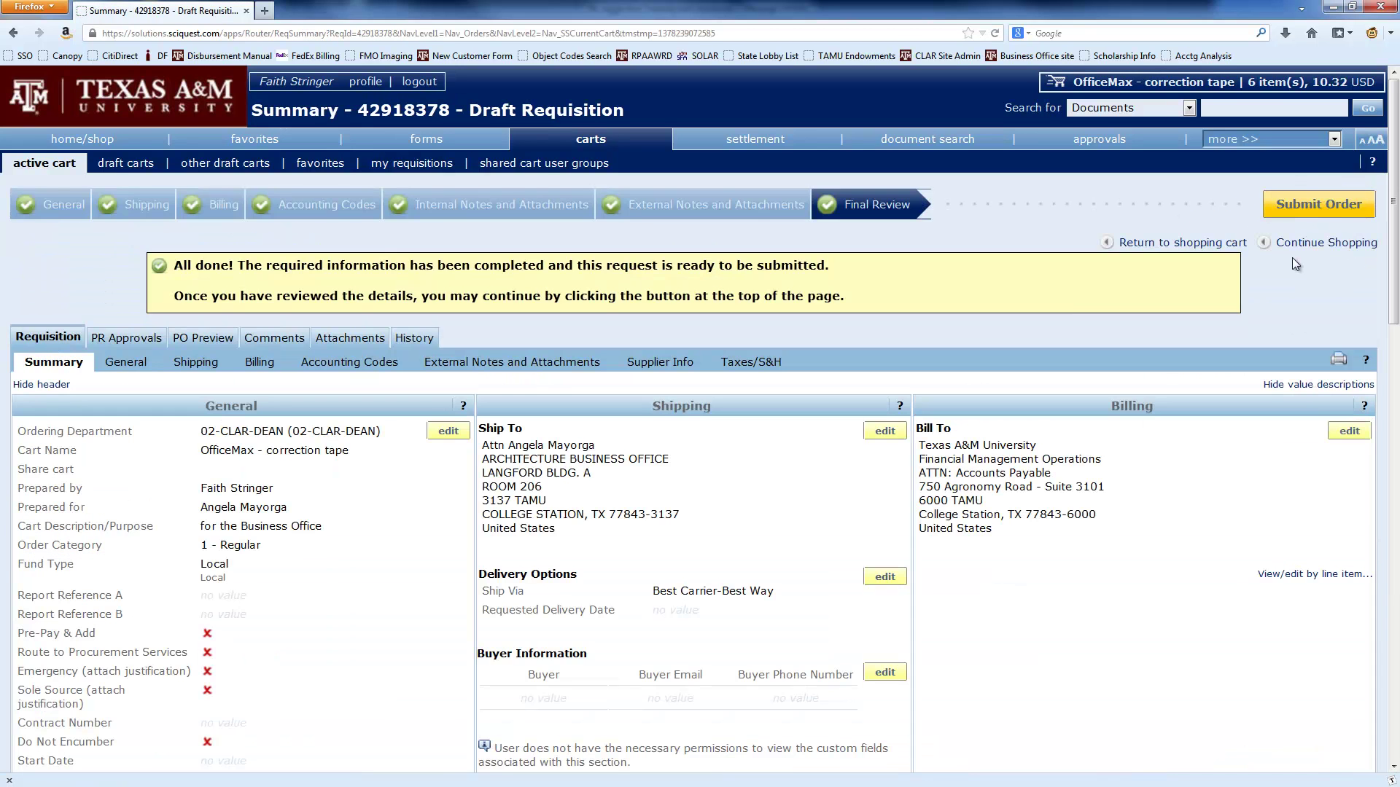
{"action": "scroll", "coordinate": [627, 403], "scroll_direction": "down", "scroll_amount": 5}
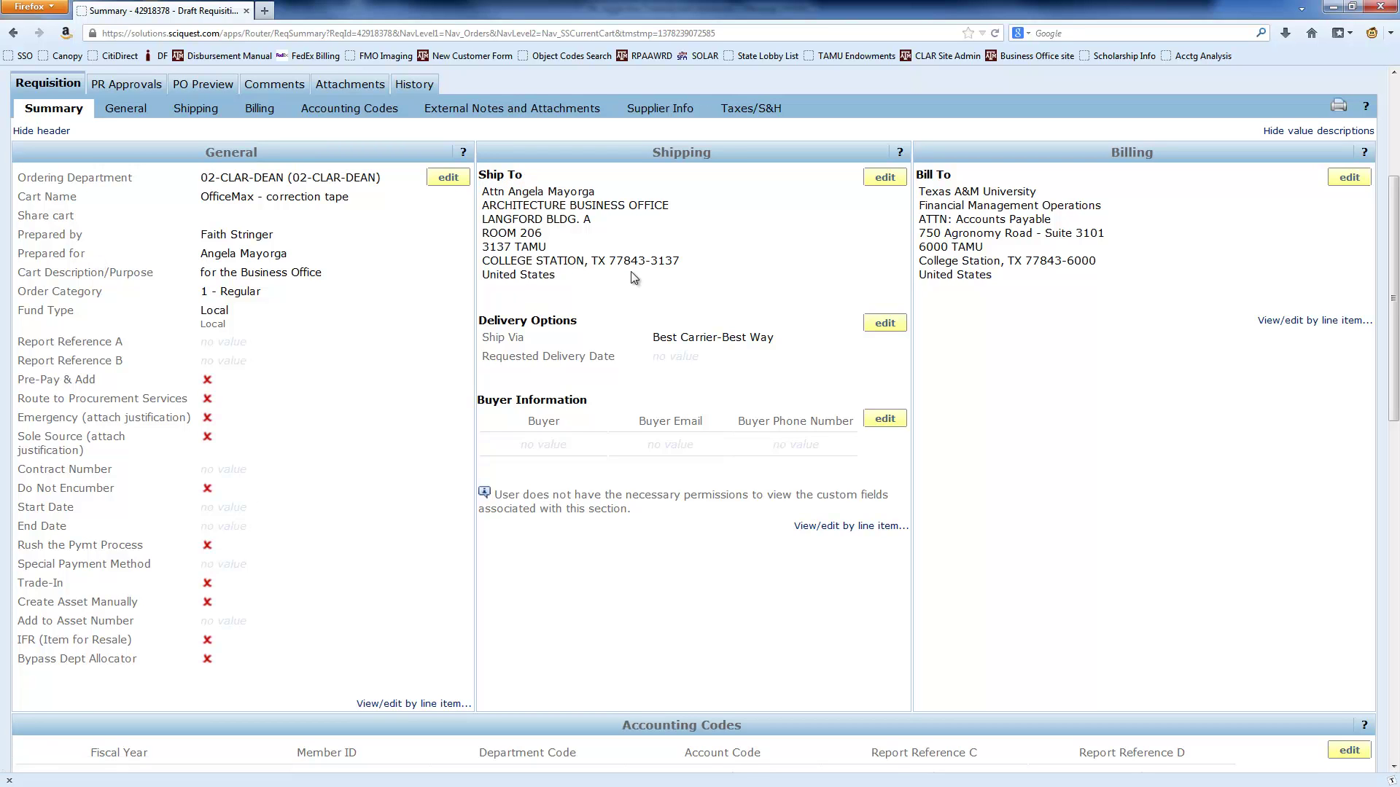
Set the Ship To address to 02-029, Architecture Business Office, Room 206, and save.
{"action": "left_click", "coordinate": [873, 185]}
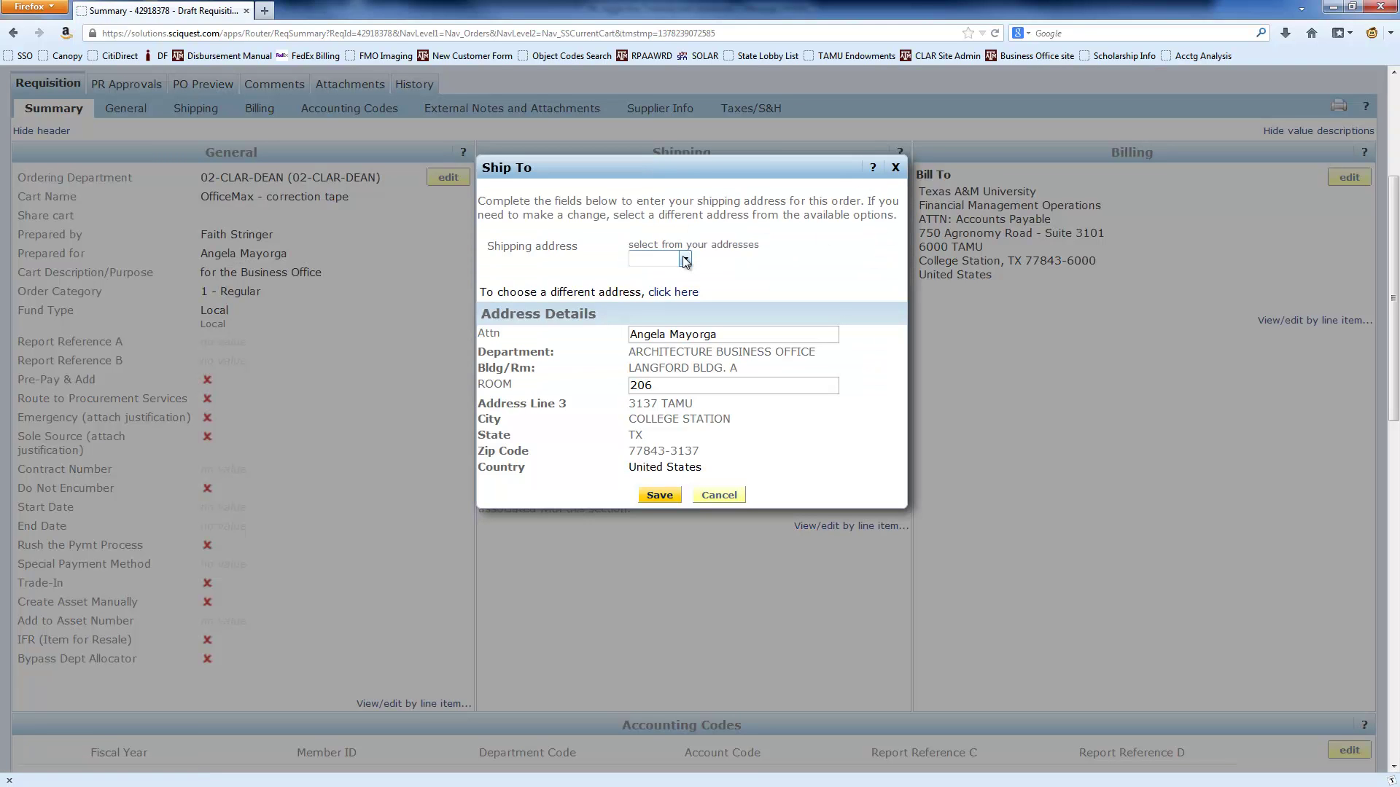
{"action": "left_click", "coordinate": [681, 260]}
{"action": "left_click", "coordinate": [672, 289]}
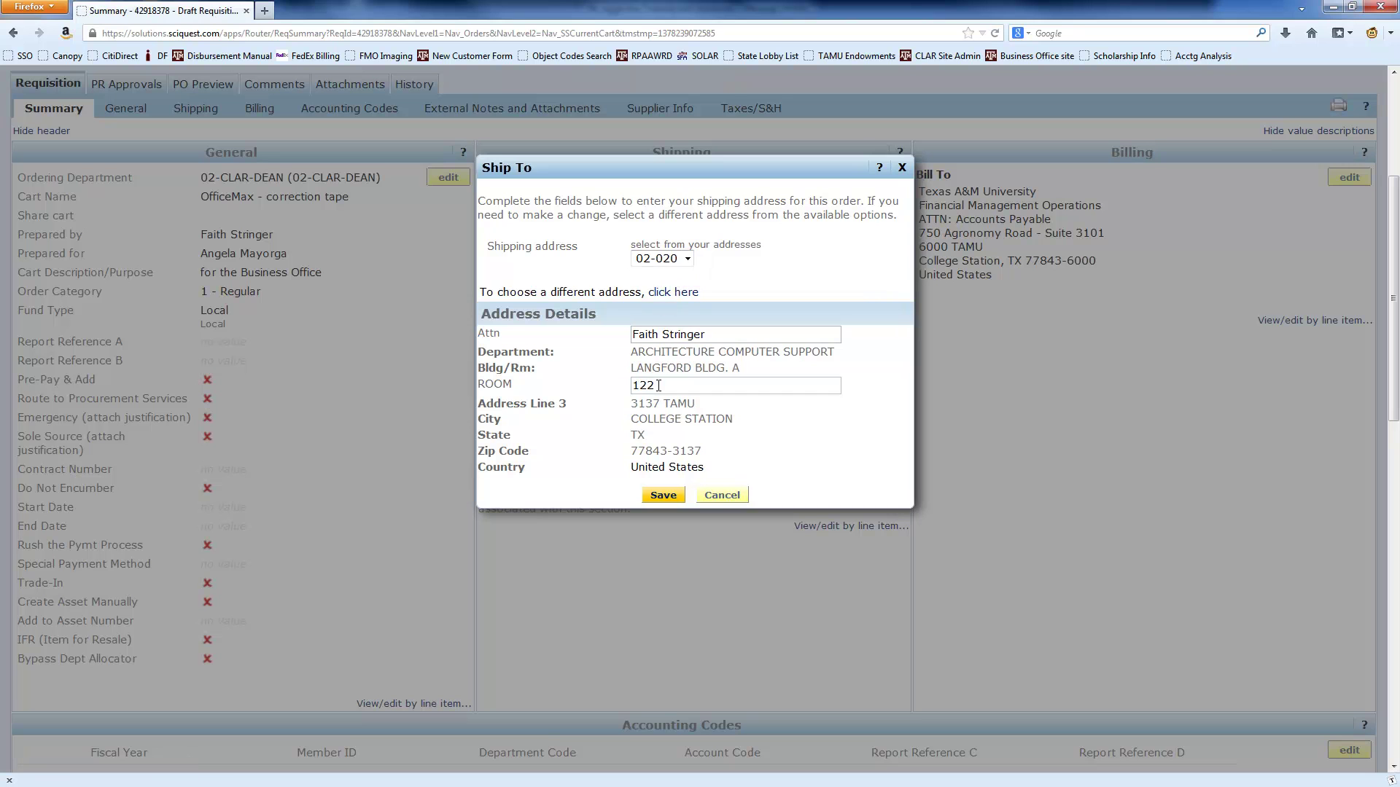
{"action": "left_click", "coordinate": [686, 259]}
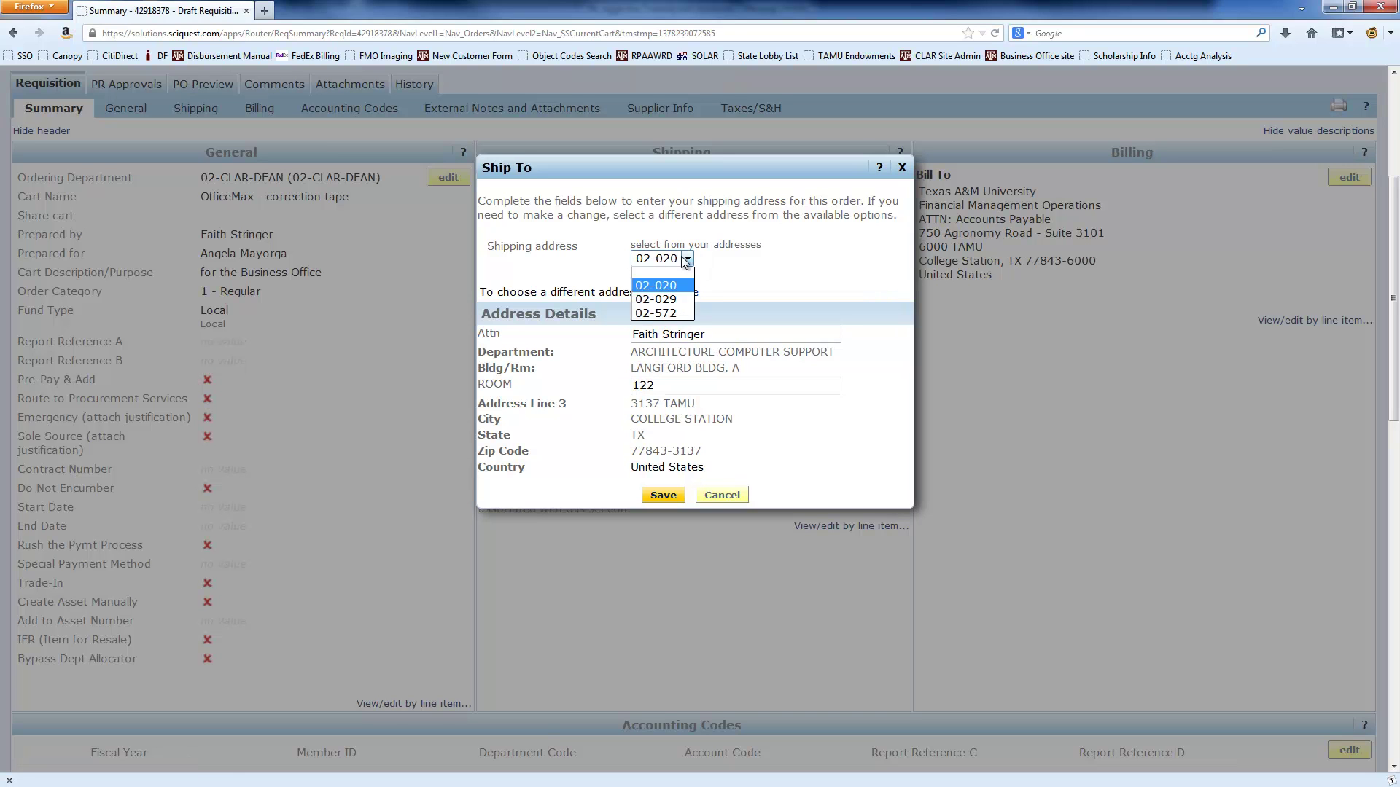
{"action": "left_click", "coordinate": [675, 299]}
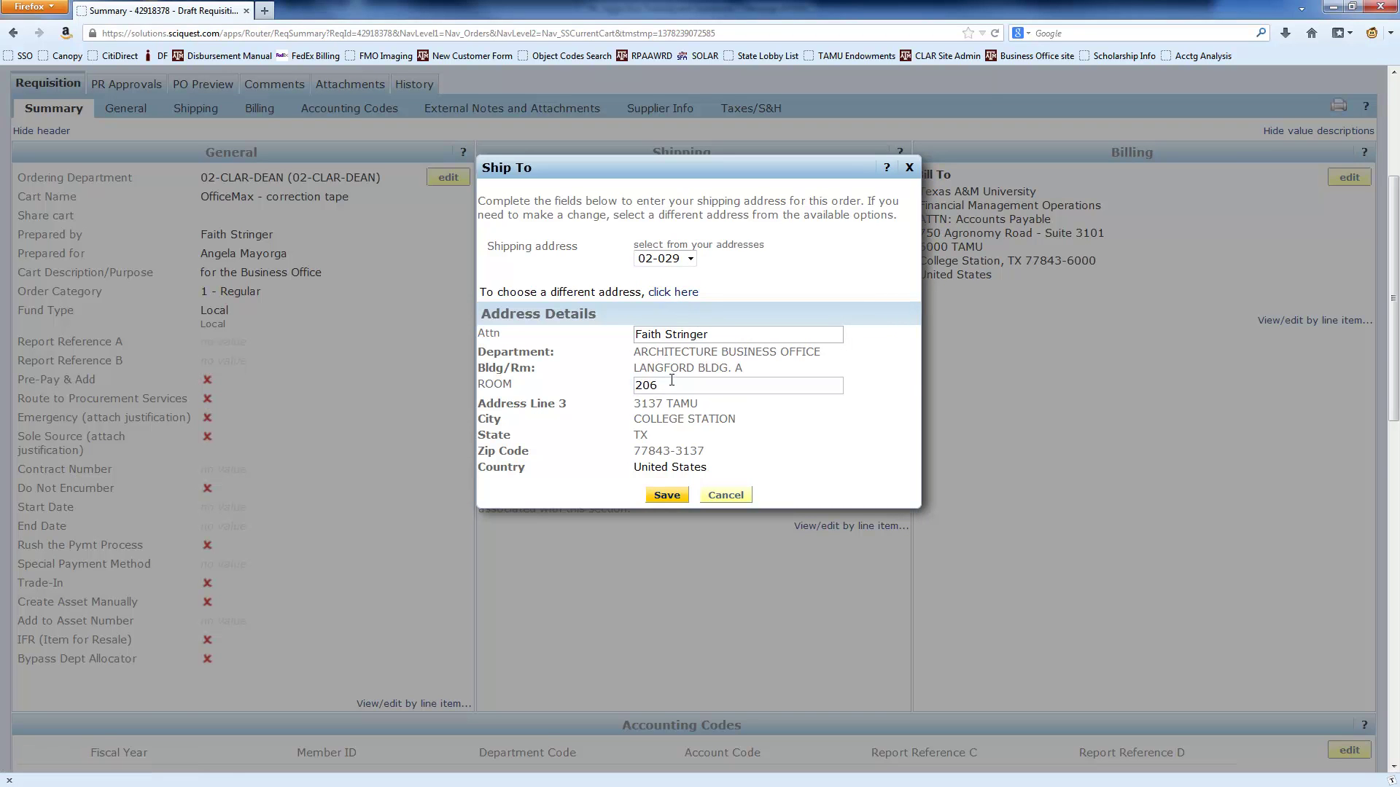
{"action": "left_click", "coordinate": [686, 260]}
{"action": "left_click", "coordinate": [662, 314]}
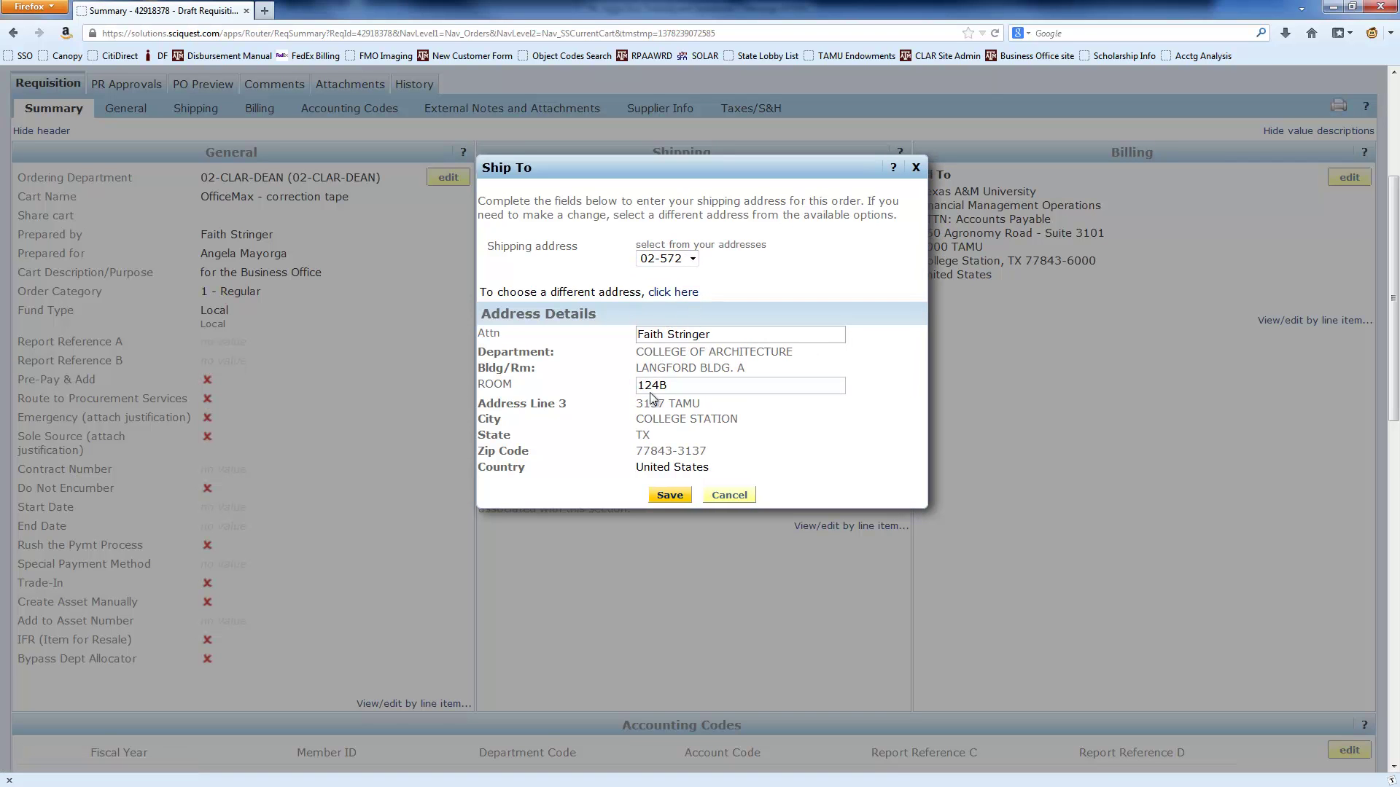
{"action": "left_click", "coordinate": [680, 263]}
{"action": "left_click", "coordinate": [663, 298]}
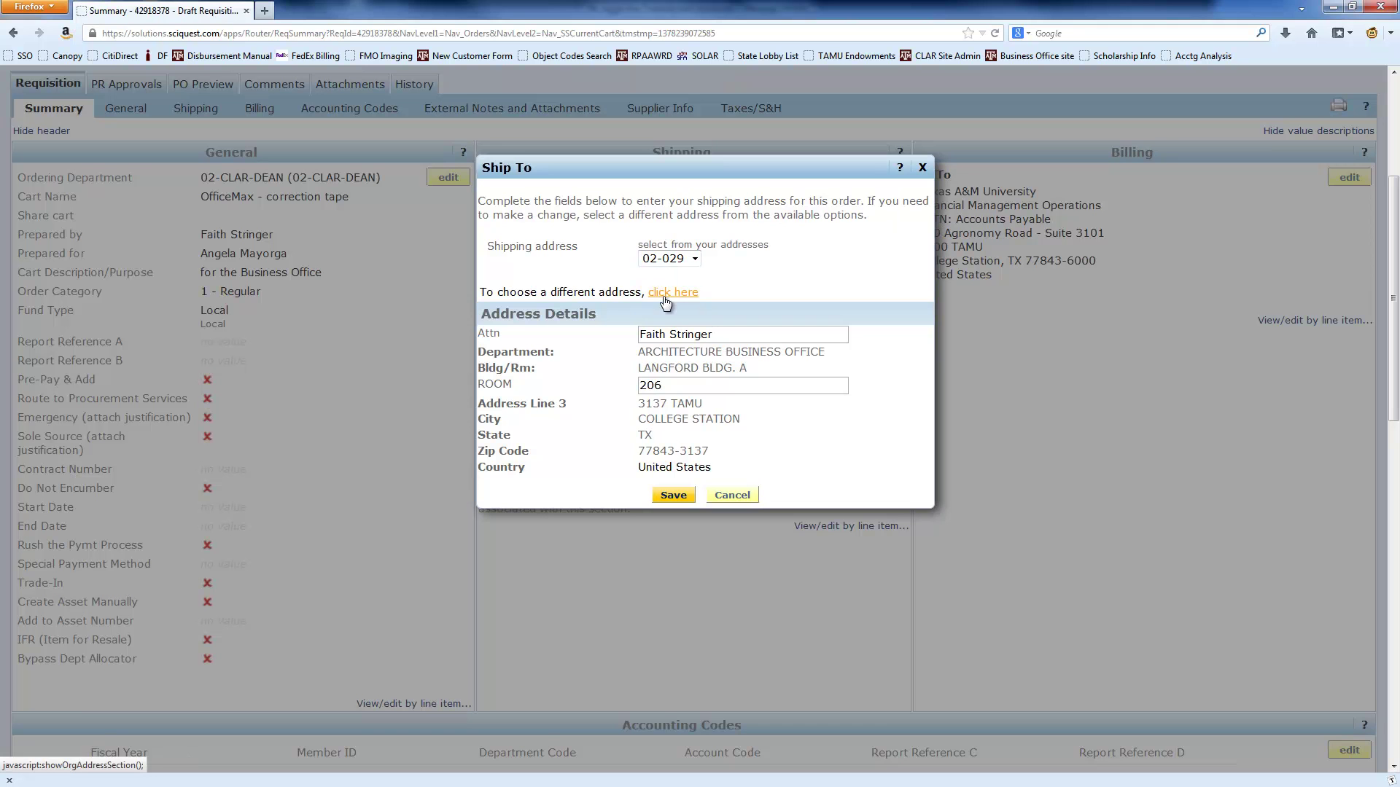
{"action": "left_click", "coordinate": [687, 495]}
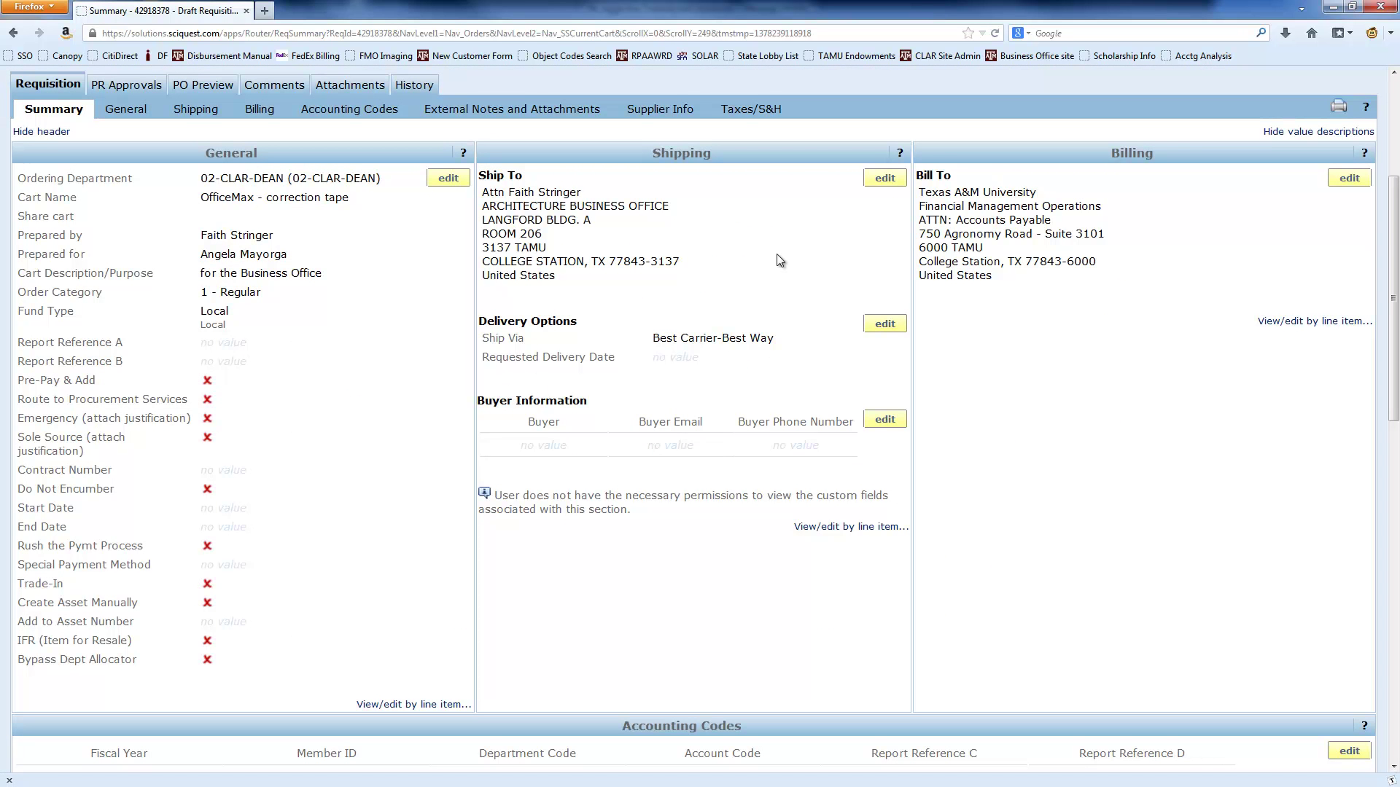
Open the requisition's Accounting Codes for editing and check the department code 02-CLAR suggestions.
{"action": "scroll", "coordinate": [751, 279], "scroll_direction": "down", "scroll_amount": 6}
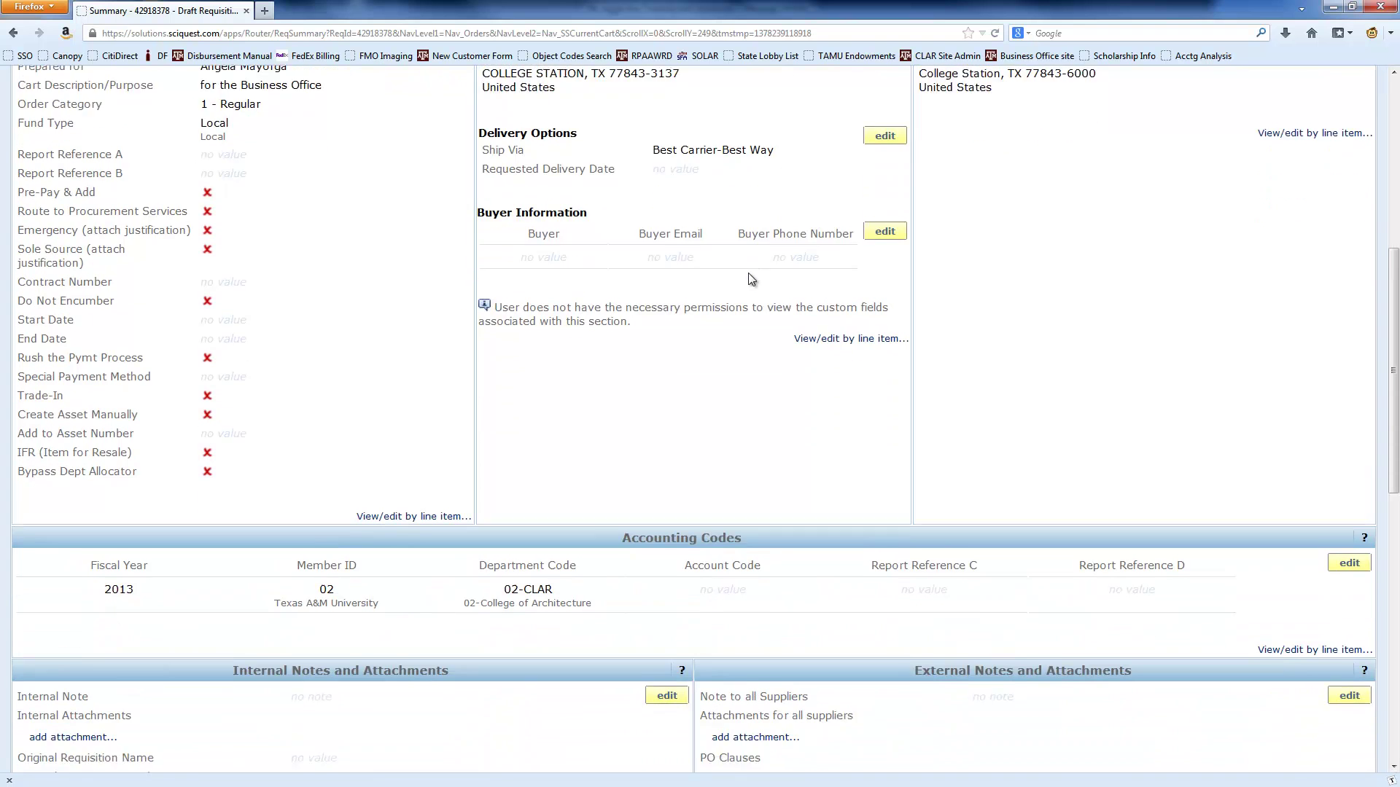
{"action": "scroll", "coordinate": [748, 275], "scroll_direction": "down", "scroll_amount": 6}
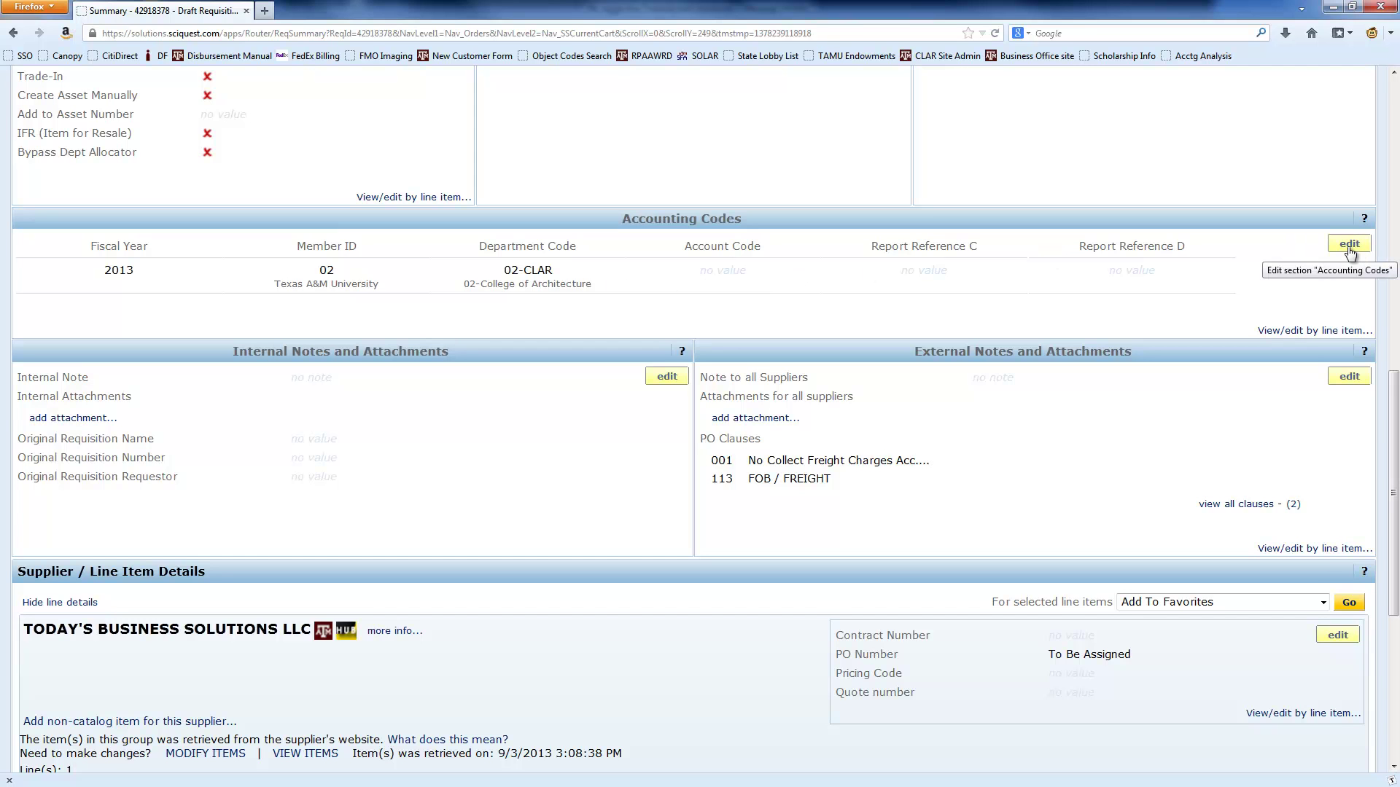
{"action": "left_click", "coordinate": [1348, 246]}
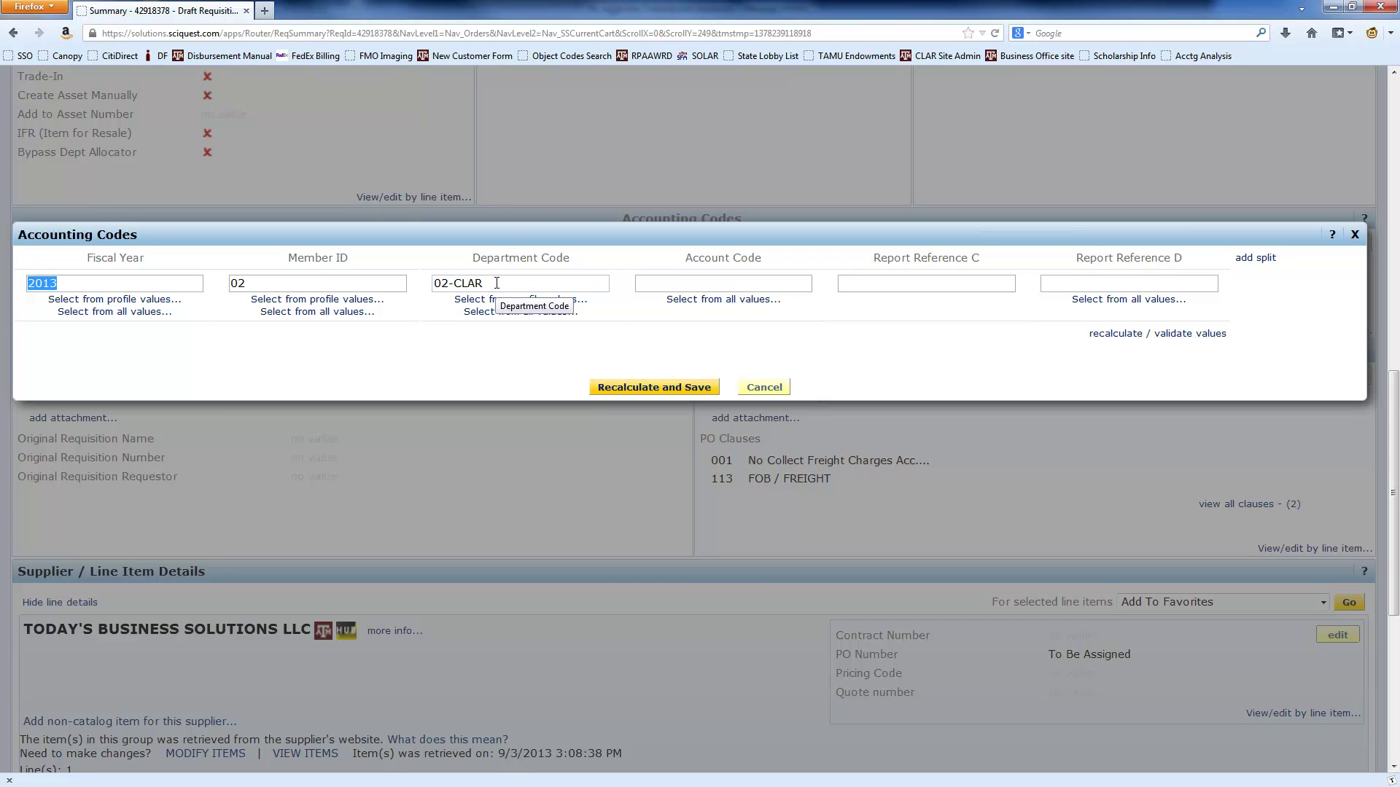
{"action": "triple_click", "coordinate": [472, 283]}
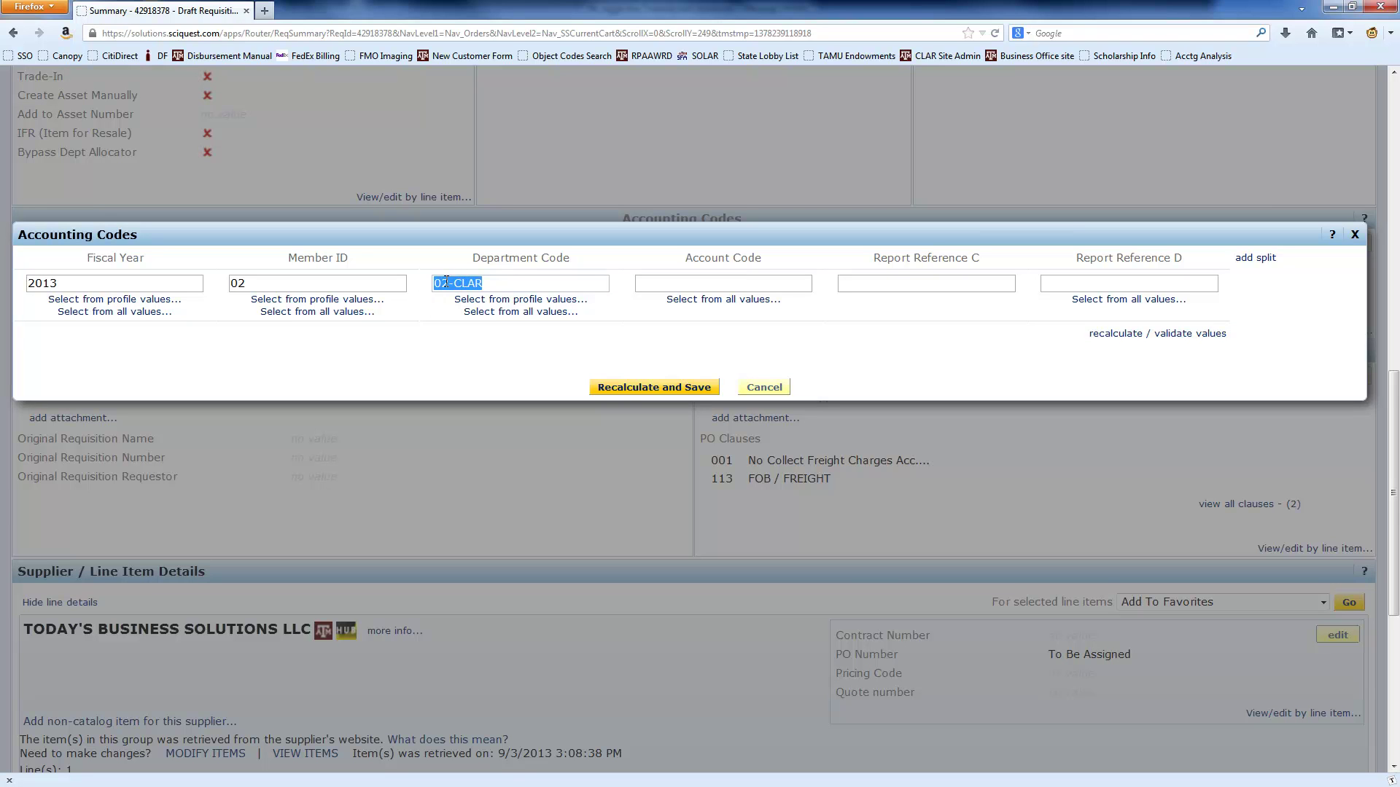
{"action": "left_click", "coordinate": [466, 285]}
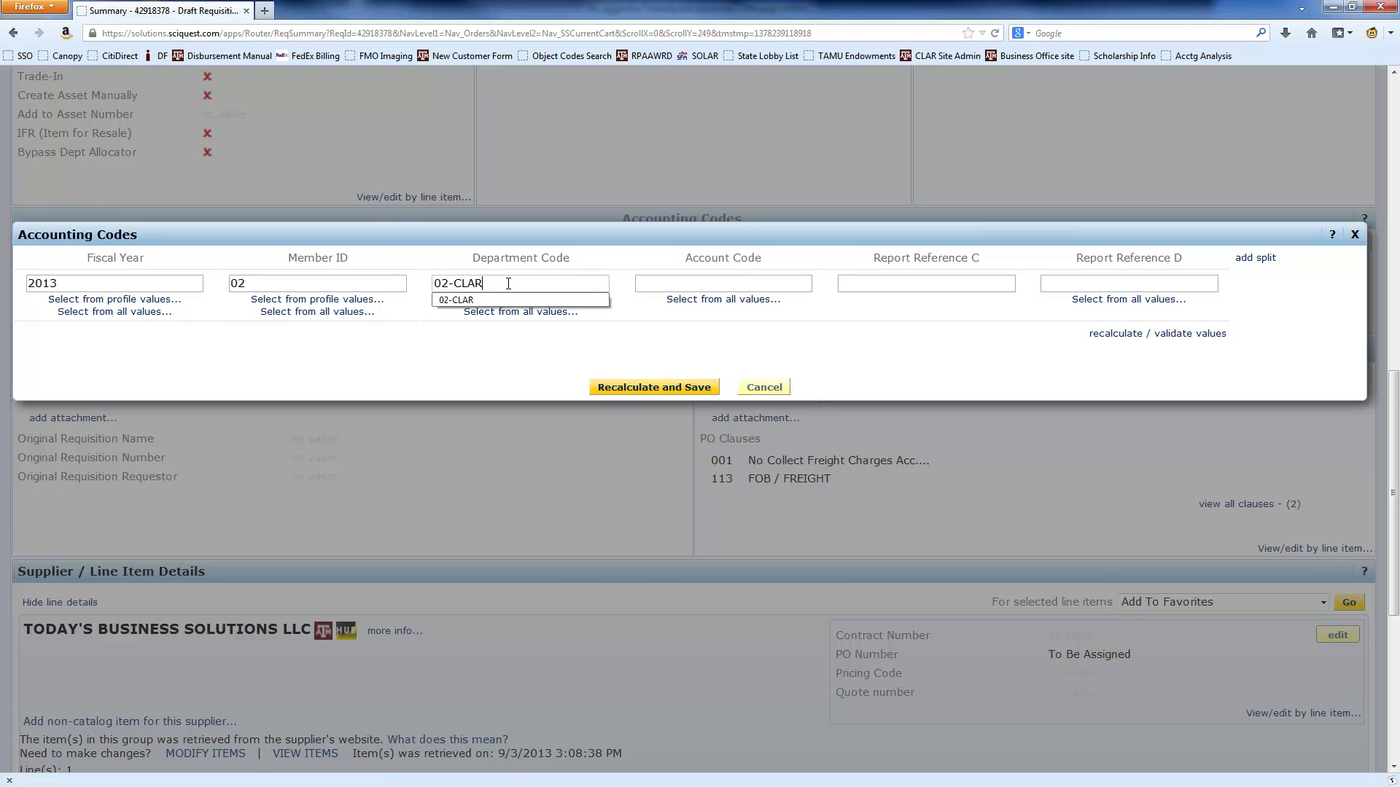
{"action": "left_click", "coordinate": [699, 283]}
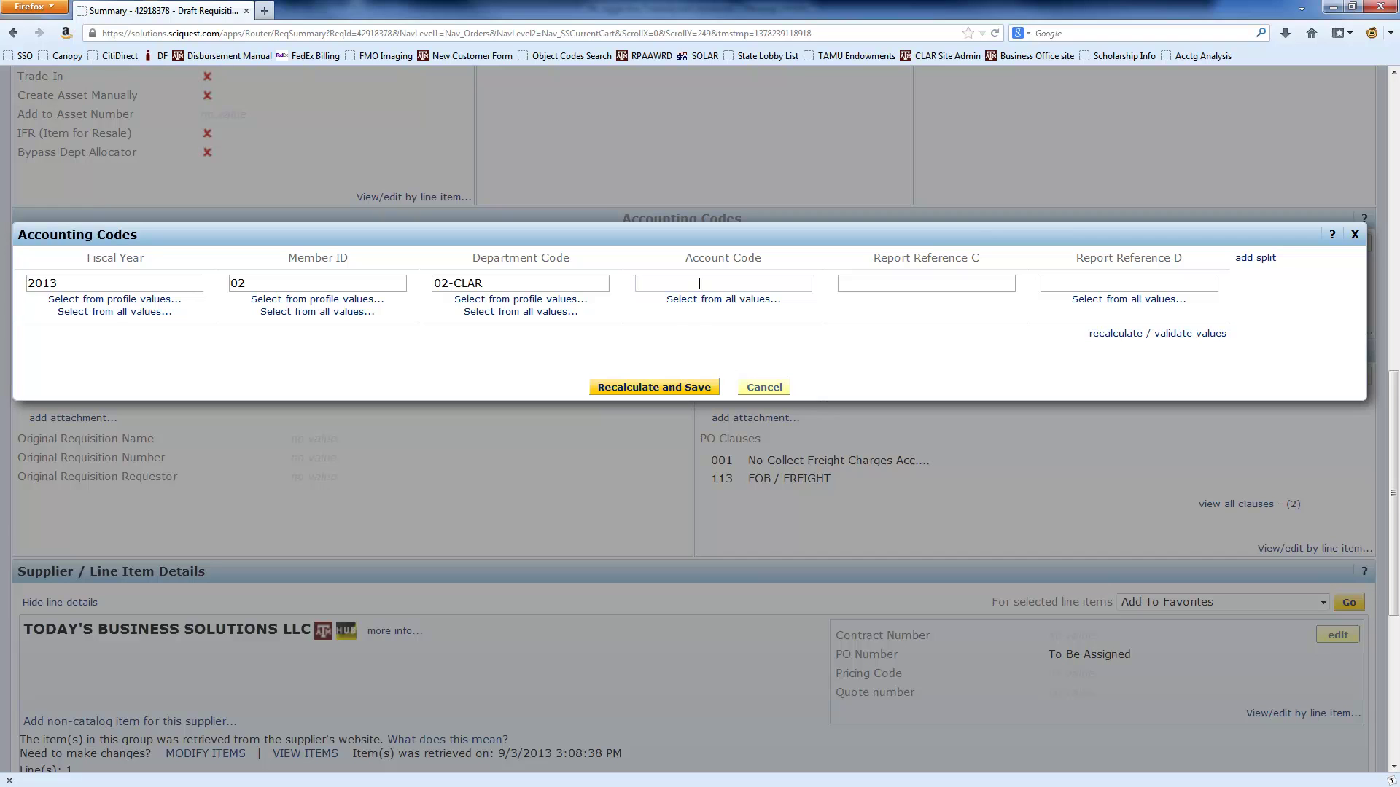
{"action": "type", "text": "02-"}
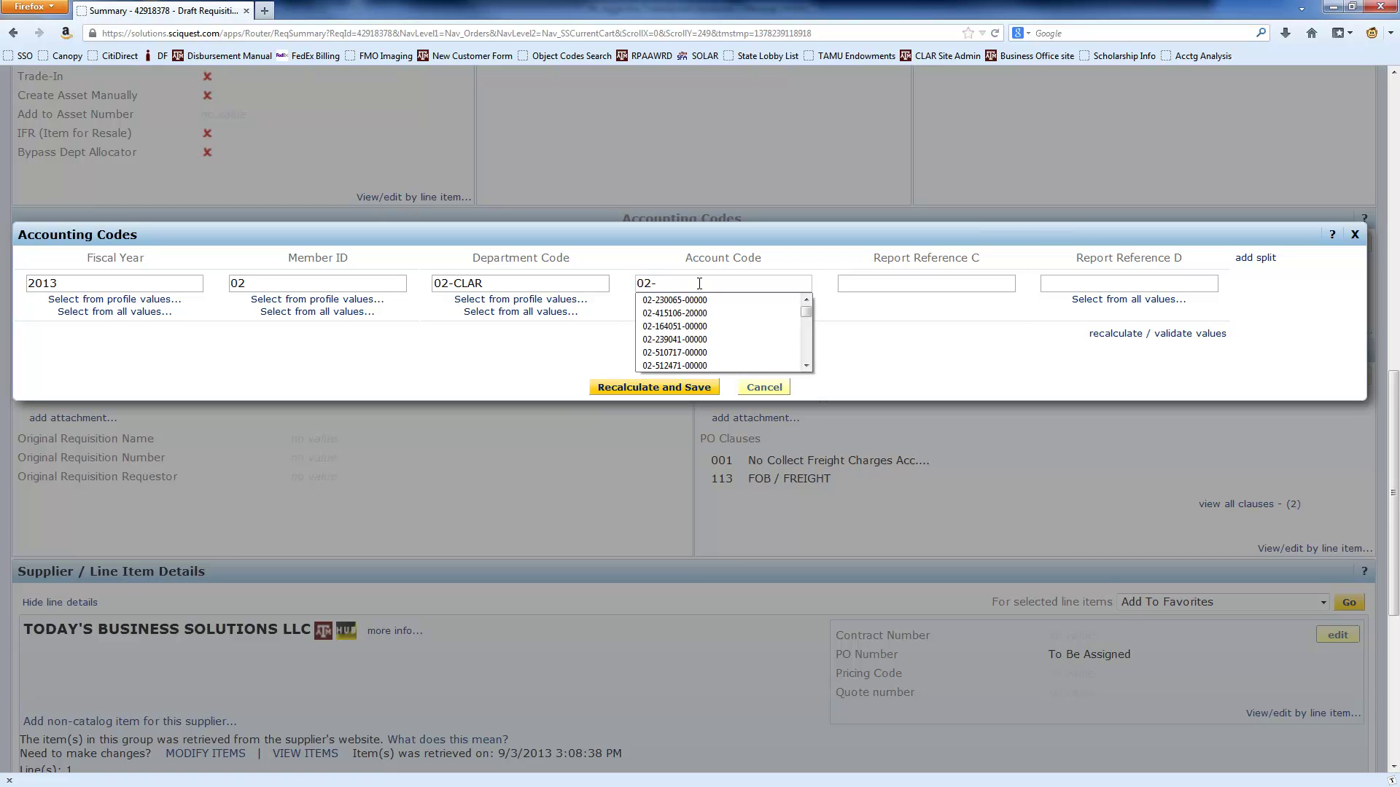
{"action": "type", "text": "241190"}
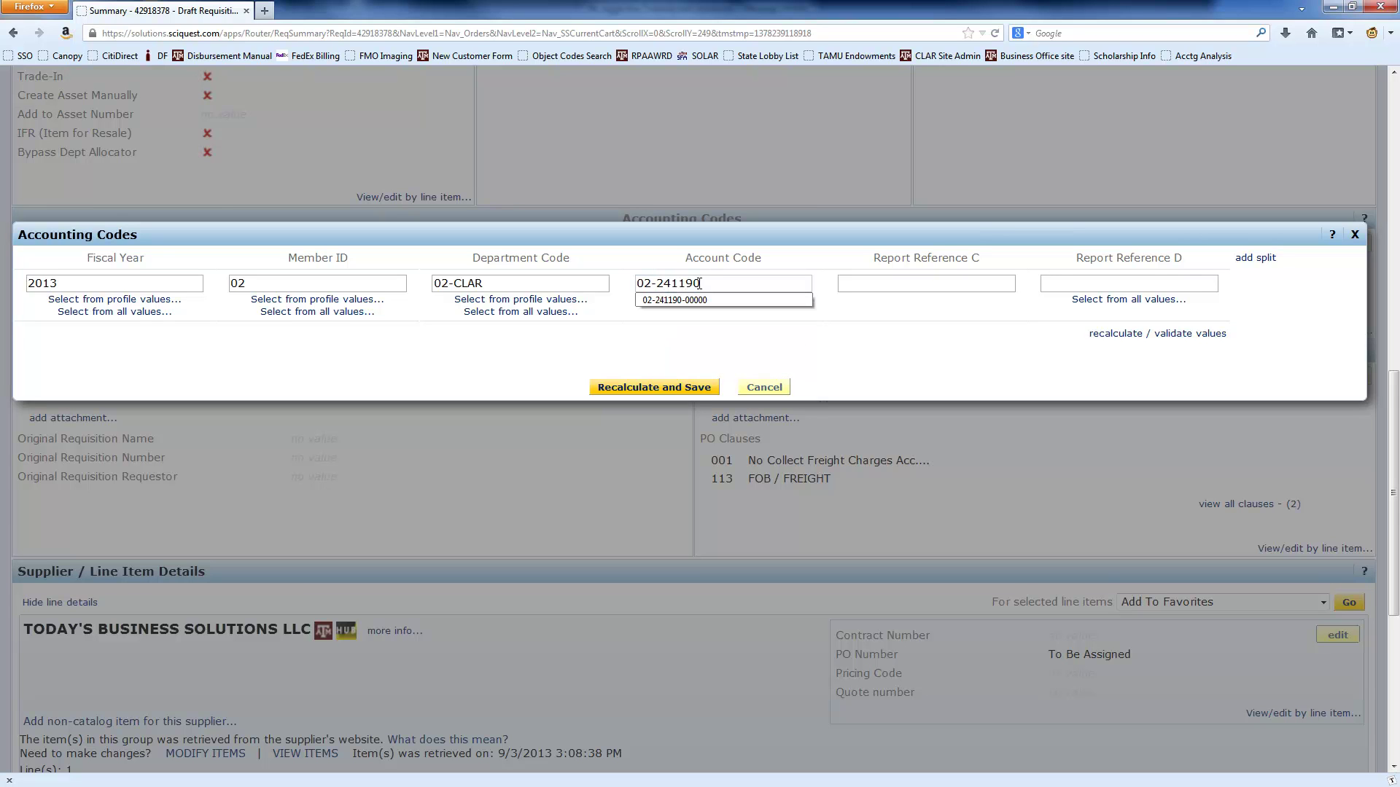
{"action": "type", "text": "-"}
{"action": "type", "text": "00000"}
{"action": "key", "text": "Tab"}
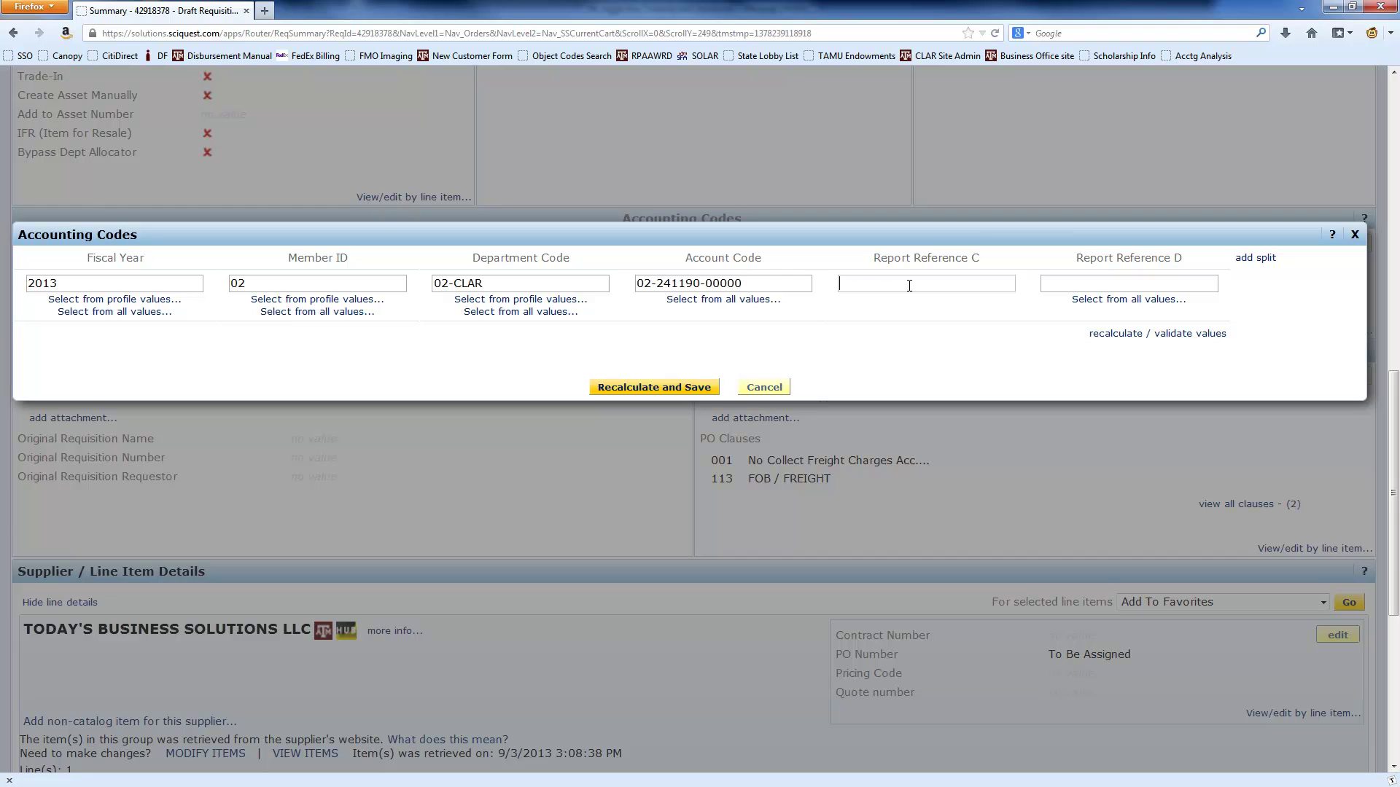
{"action": "type", "text": "Operating"}
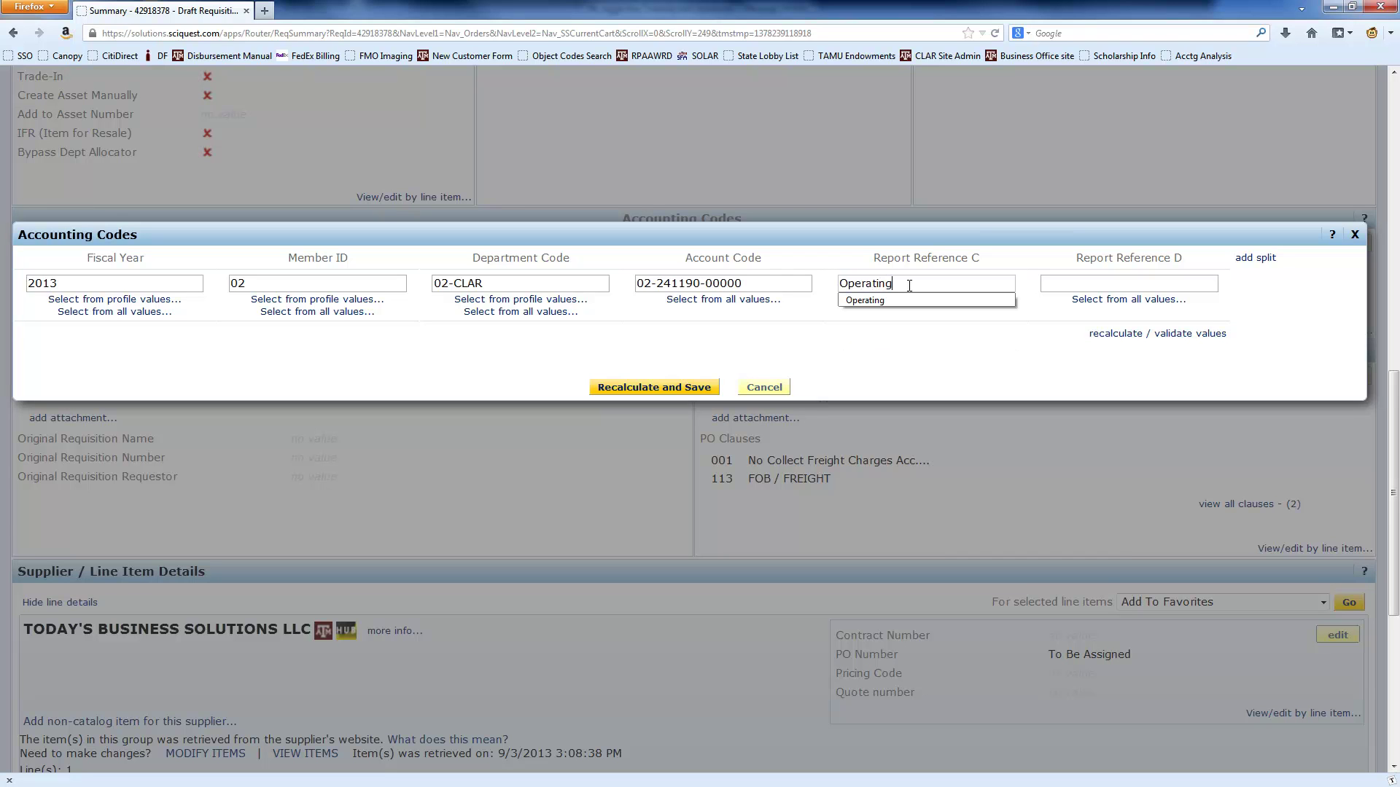
{"action": "key", "text": "Tab"}
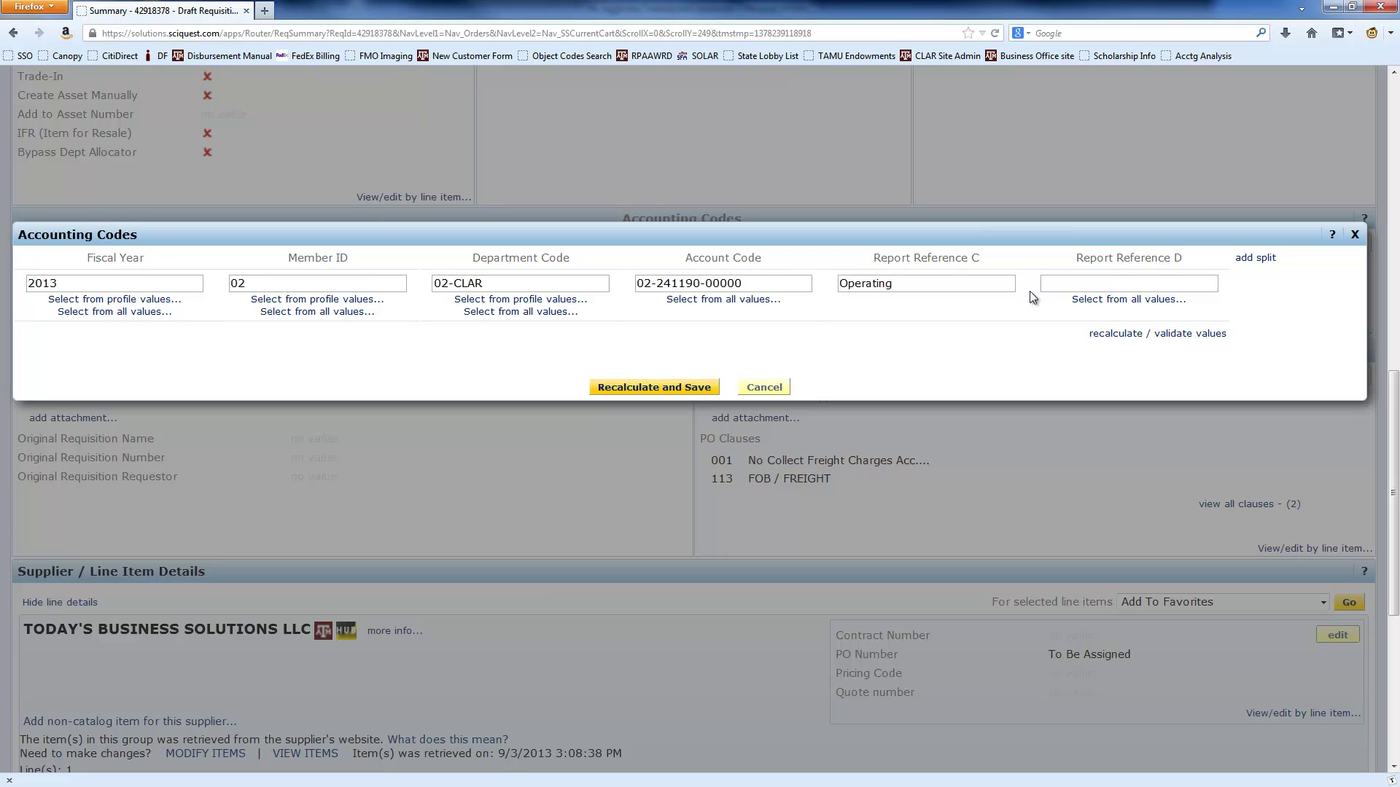
Discard the trial second split line and save the single-line accounting codes.
{"action": "left_click", "coordinate": [1250, 264]}
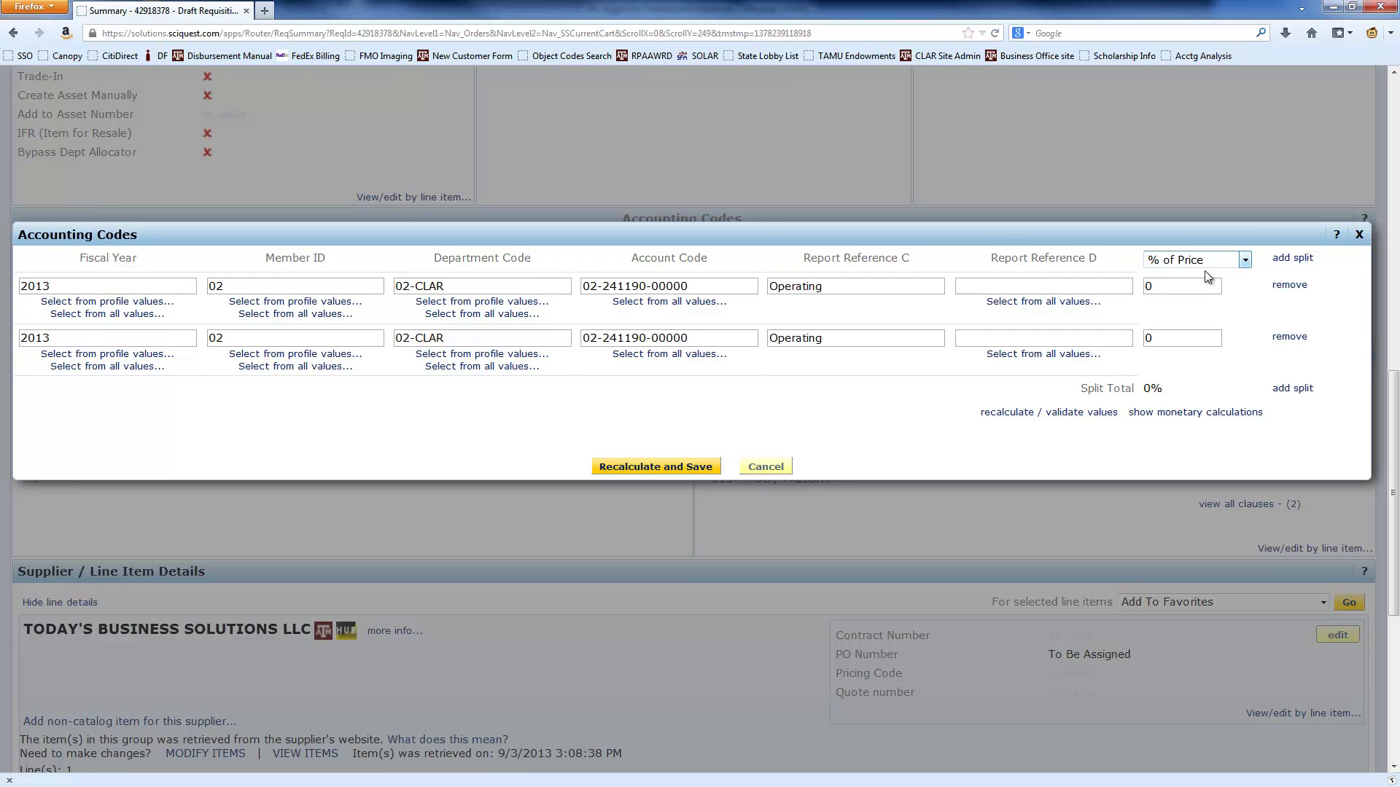
{"action": "left_click", "coordinate": [1181, 265]}
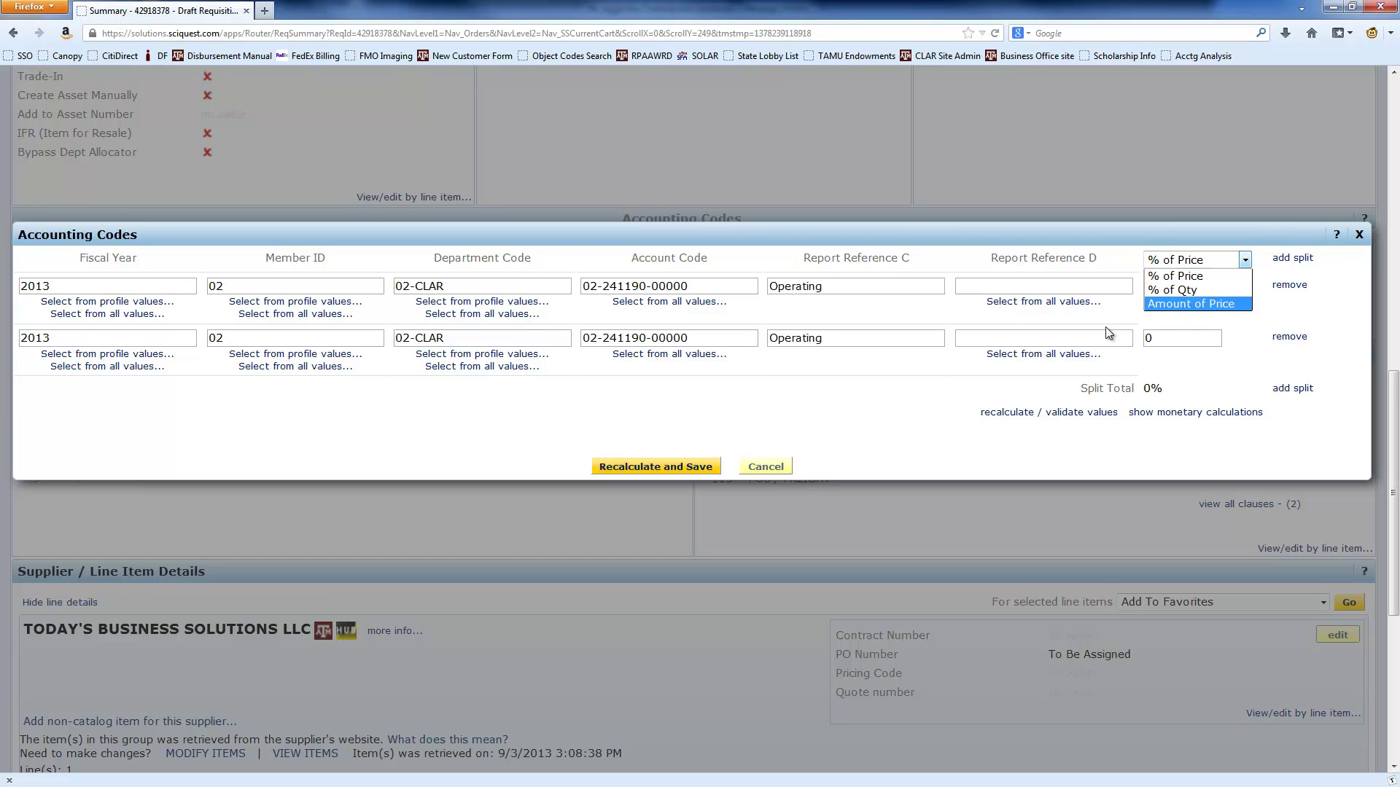
{"action": "left_click", "coordinate": [902, 392]}
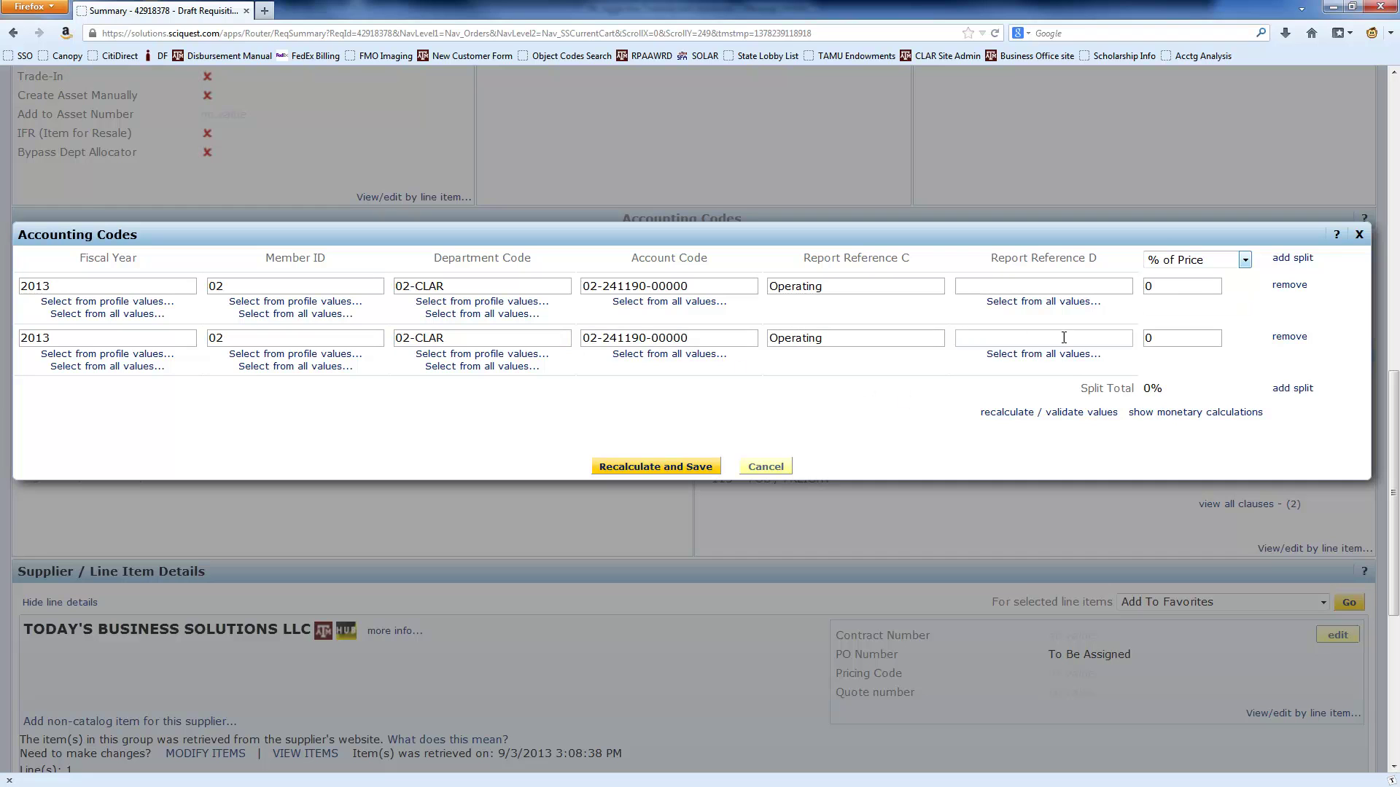
{"action": "left_click", "coordinate": [1162, 286]}
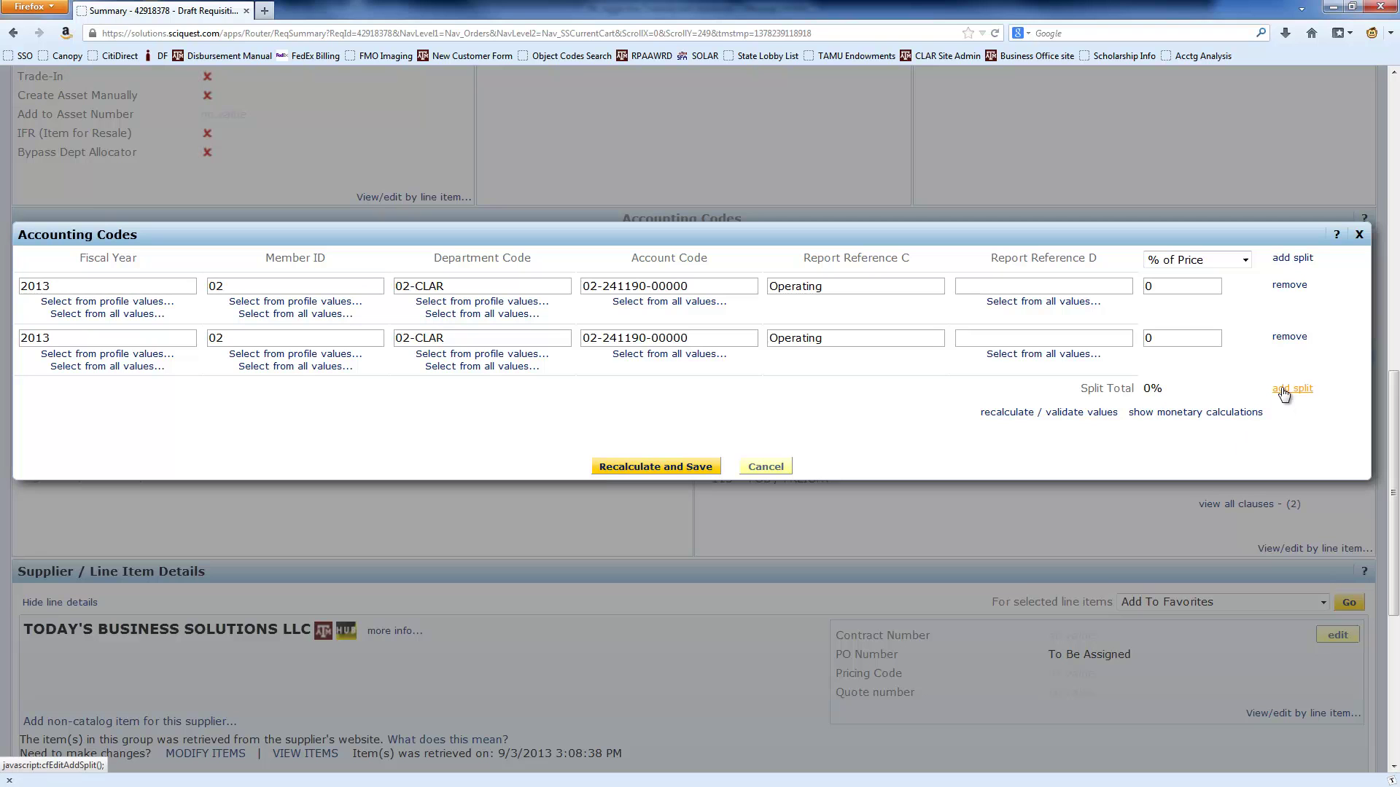
{"action": "left_click", "coordinate": [1288, 338]}
{"action": "left_click", "coordinate": [689, 387]}
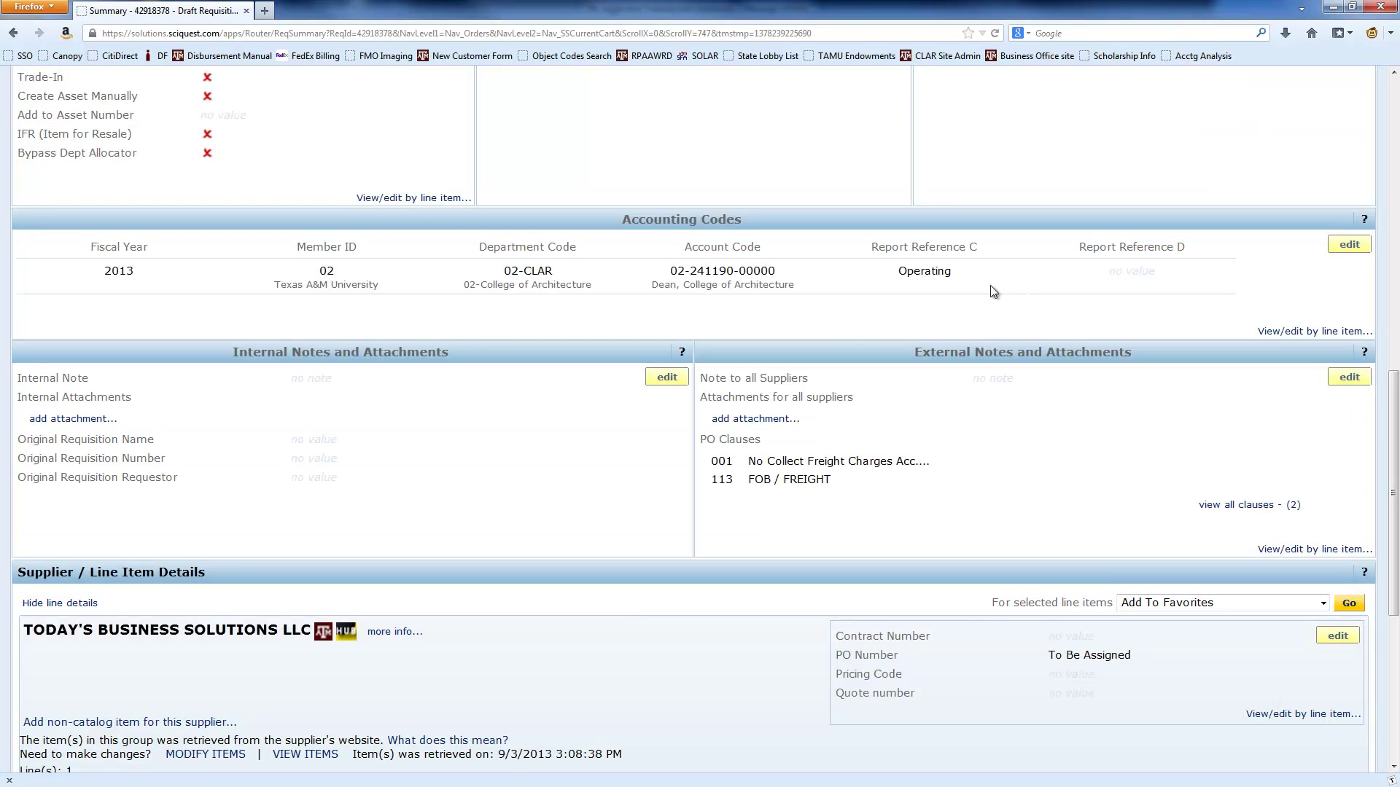
{"action": "scroll", "coordinate": [1009, 294], "scroll_direction": "down", "scroll_amount": 5}
{"action": "scroll", "coordinate": [1009, 287], "scroll_direction": "up", "scroll_amount": 2}
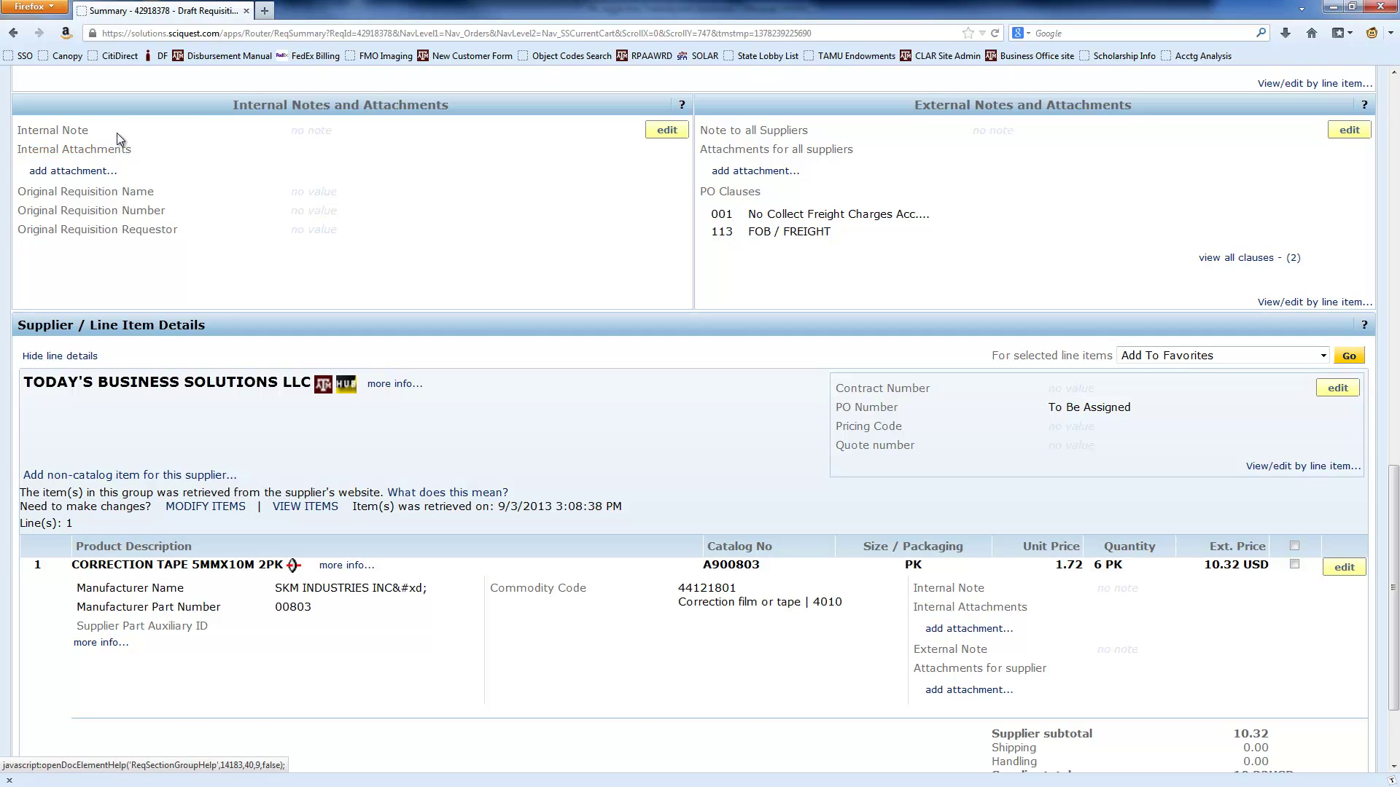
{"action": "left_click", "coordinate": [664, 132]}
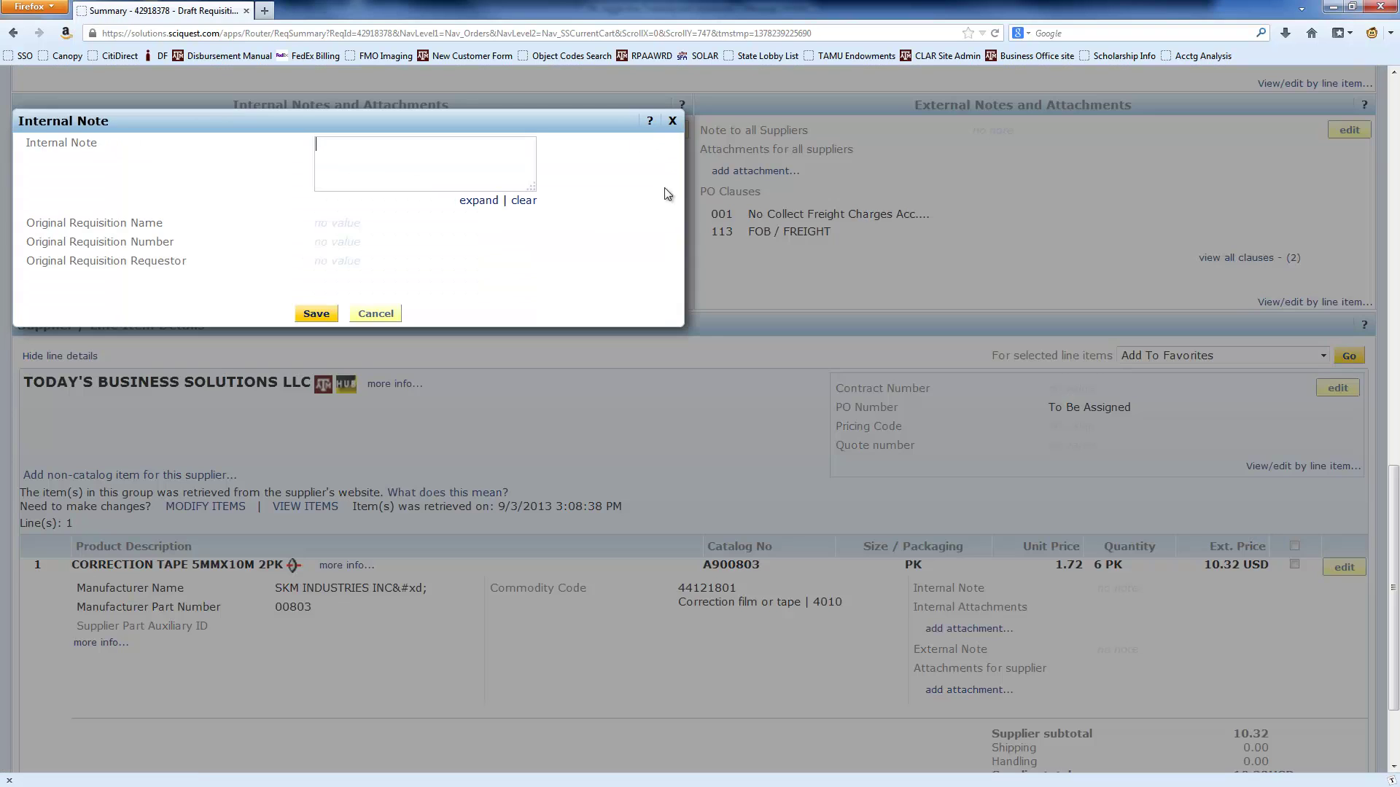
{"action": "left_click", "coordinate": [310, 322]}
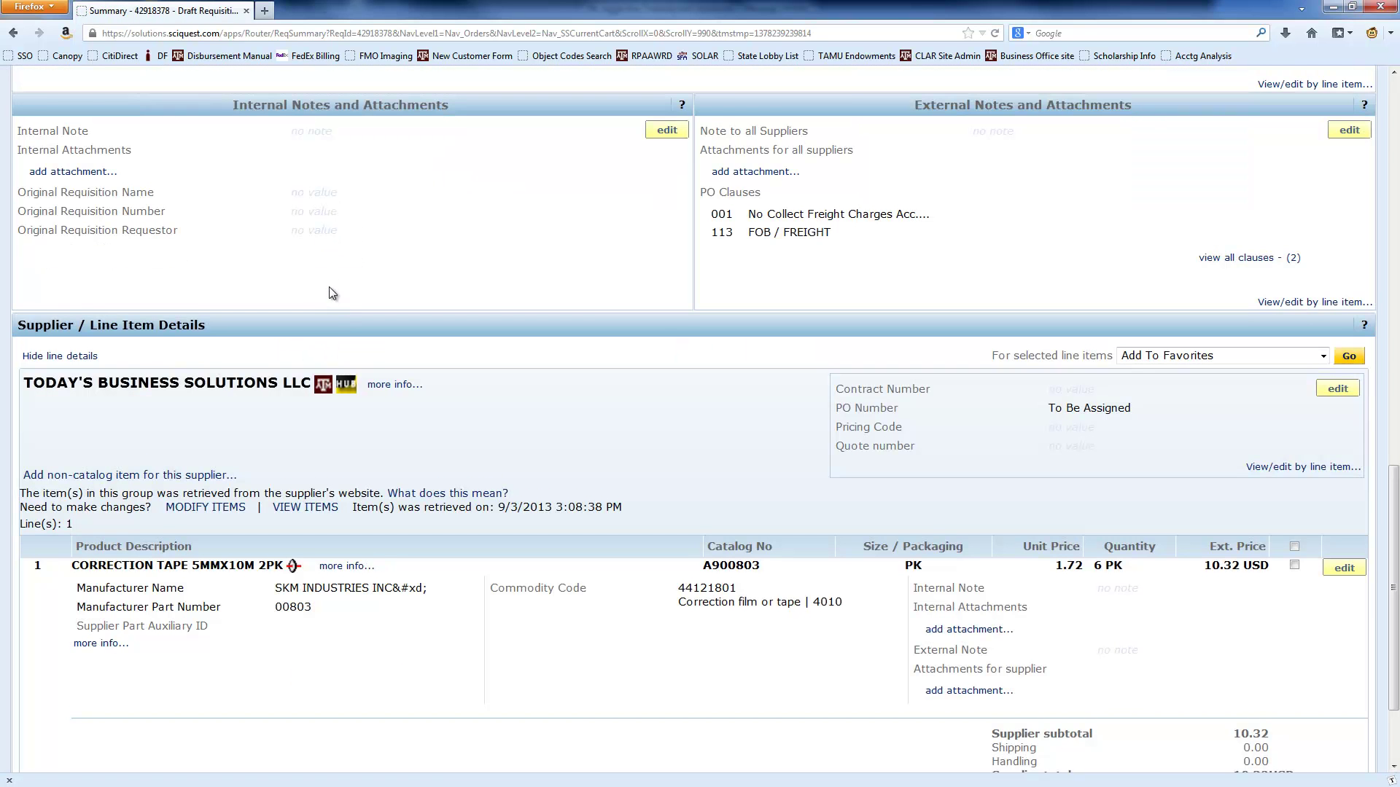
Submit the 10.32 USD requisition order from the summary page.
{"action": "scroll", "coordinate": [329, 292], "scroll_direction": "down", "scroll_amount": 3}
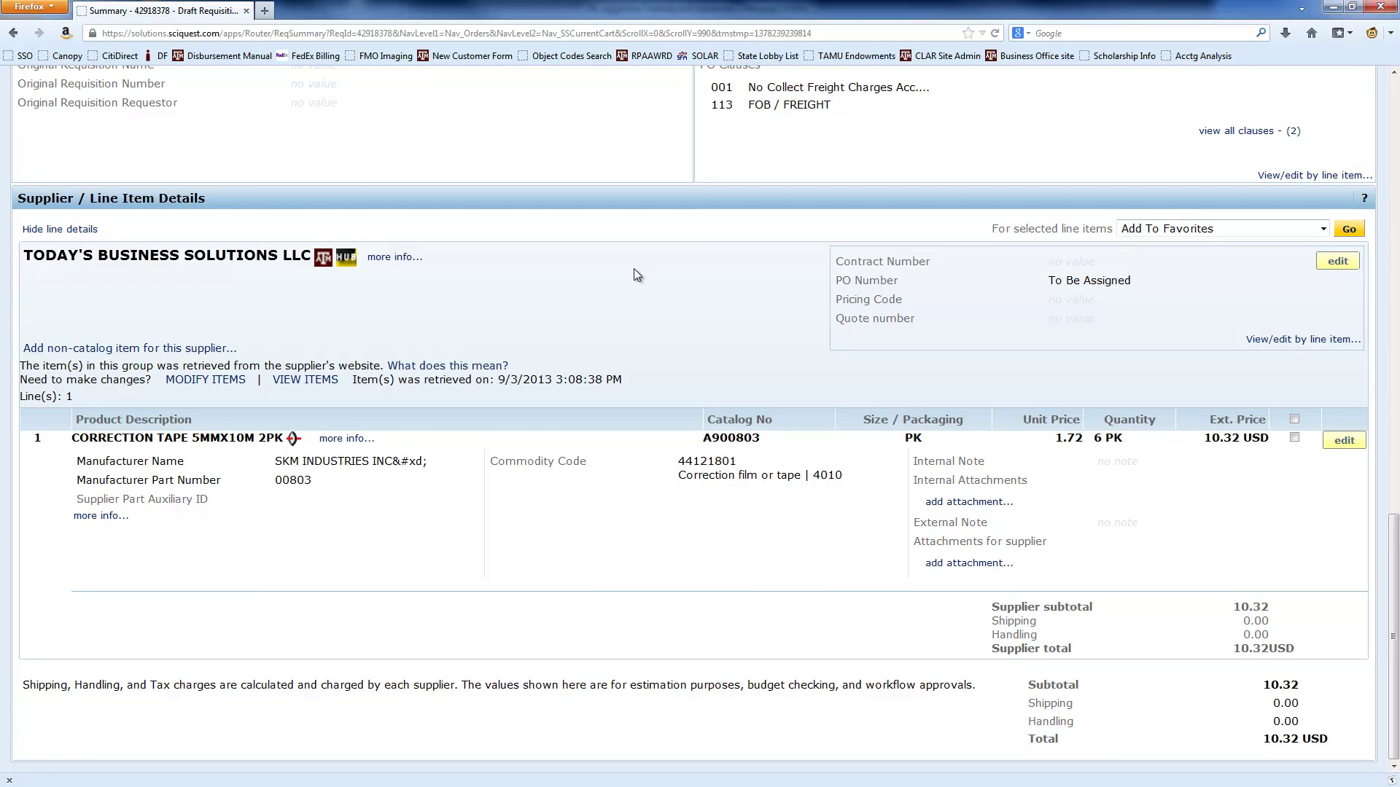
{"action": "scroll", "coordinate": [633, 269], "scroll_direction": "up", "scroll_amount": 20}
{"action": "scroll", "coordinate": [636, 274], "scroll_direction": "up", "scroll_amount": 7}
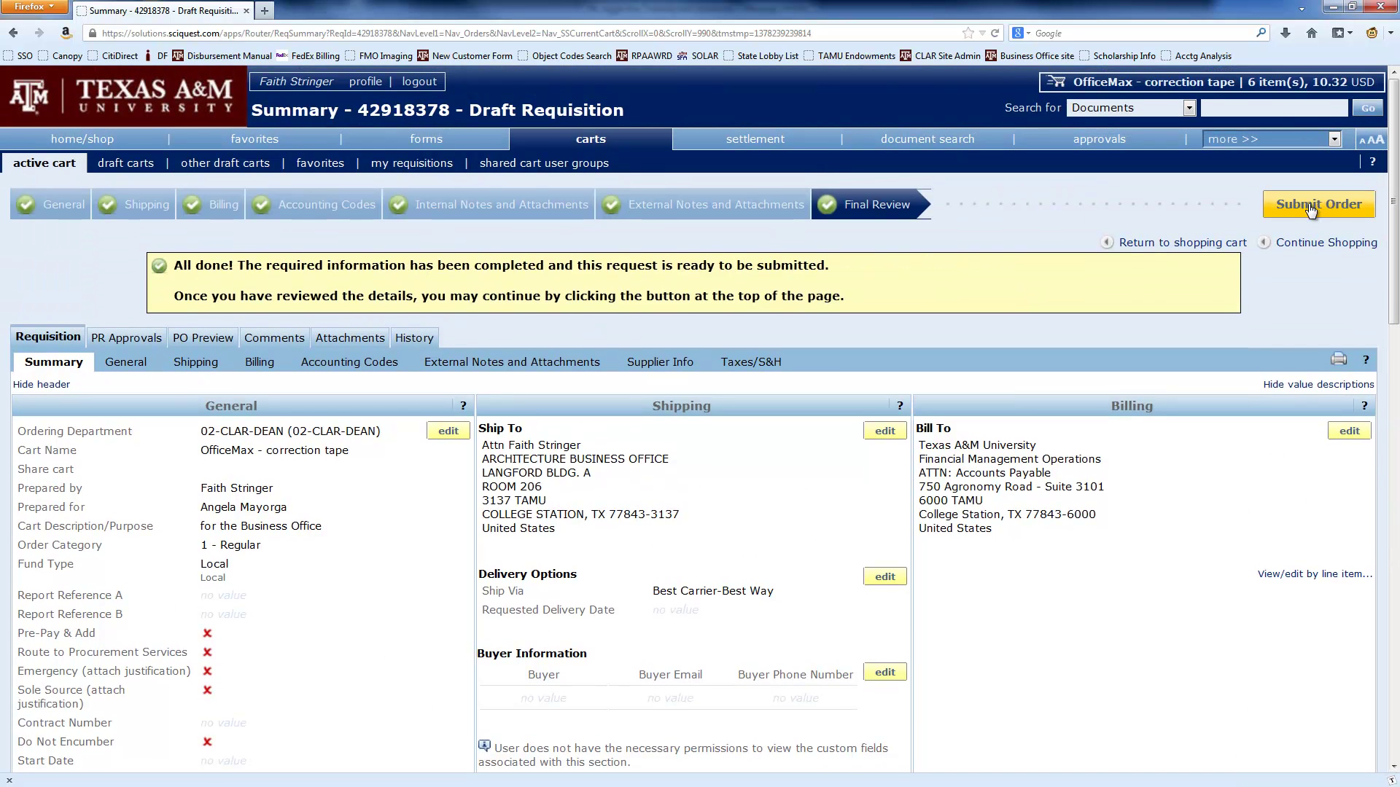
{"action": "left_click", "coordinate": [1310, 206]}
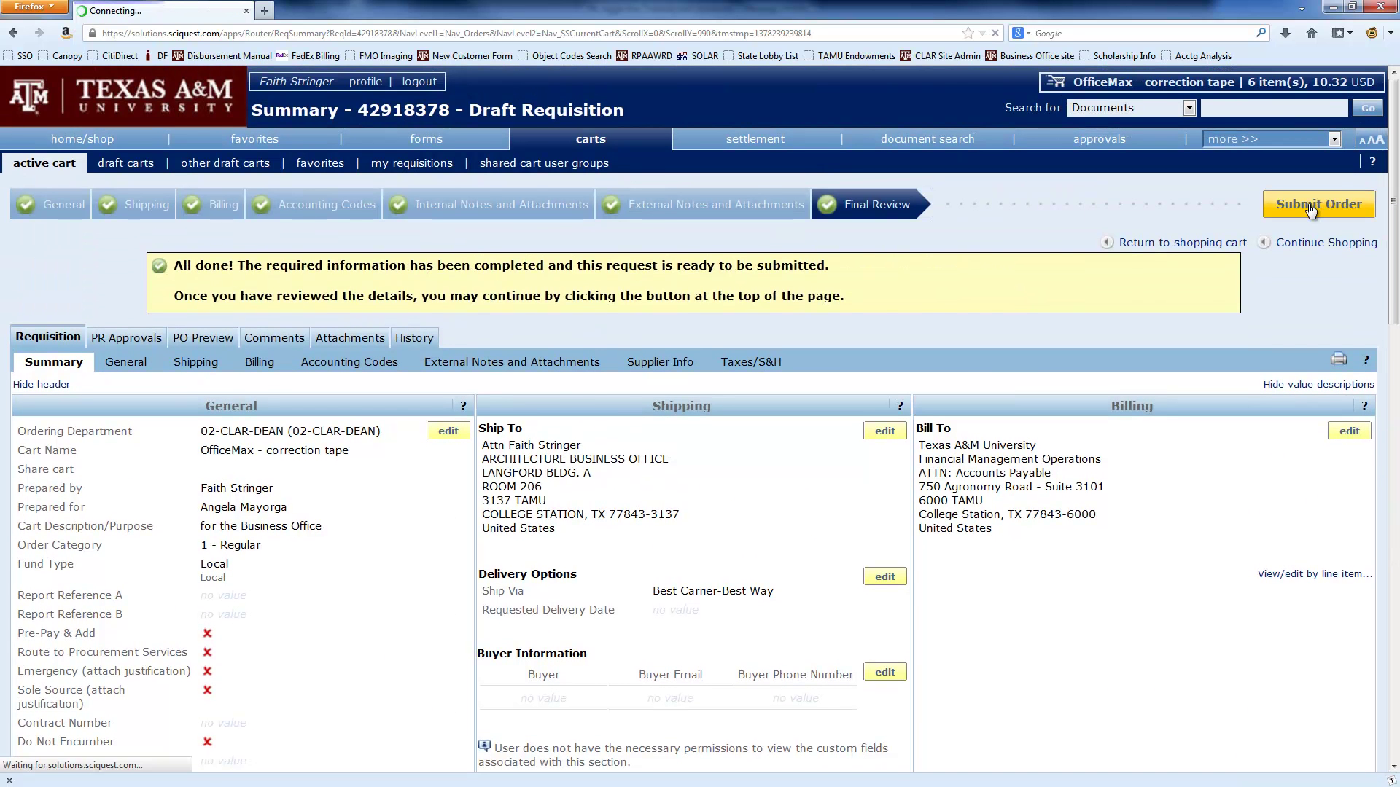